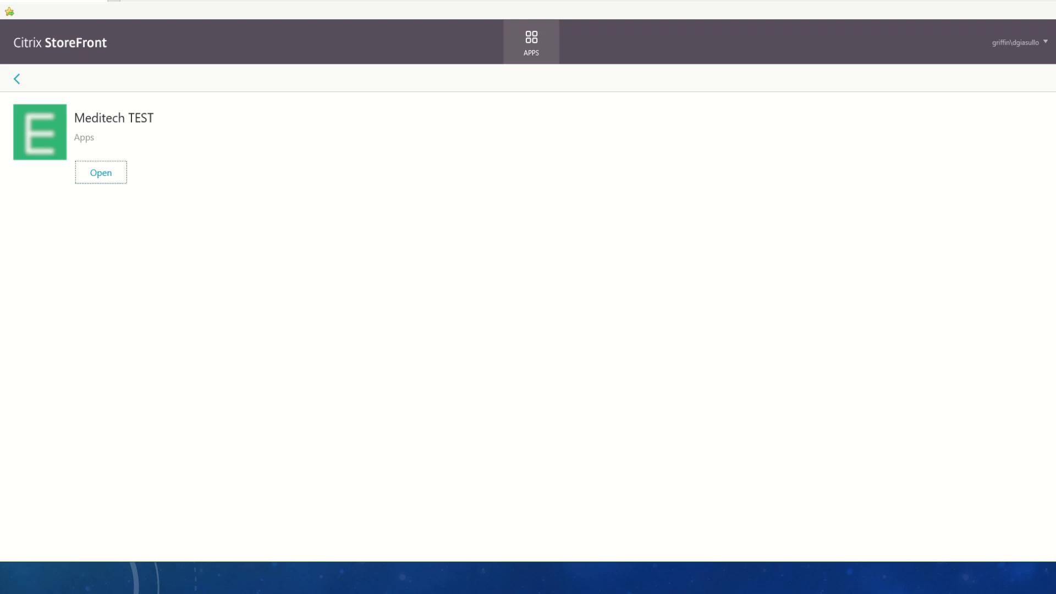
# - Bring the Meditech TEST session window to the front from its taskbar preview
pyautogui.moveTo(366, 577)
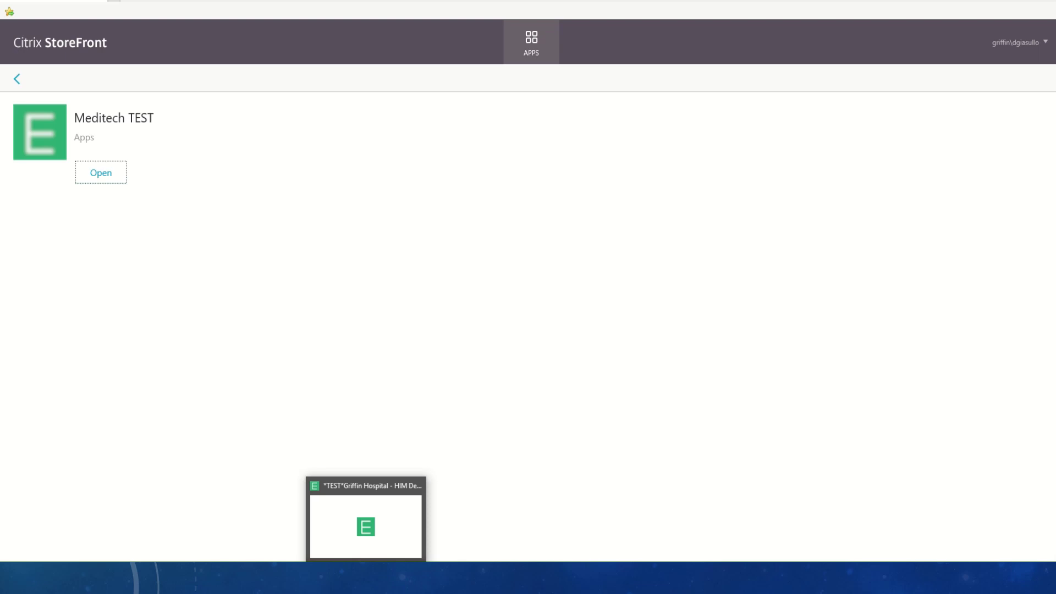
pyautogui.click(366, 577)
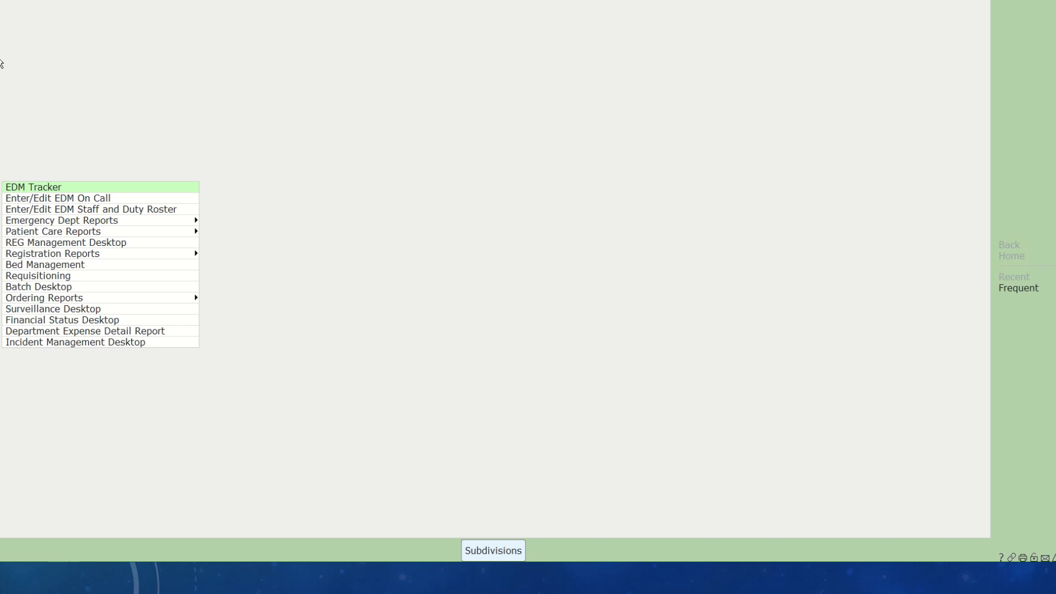
# - Open EDM Tracker and load the POD 2 patient list
pyautogui.click(28, 192)
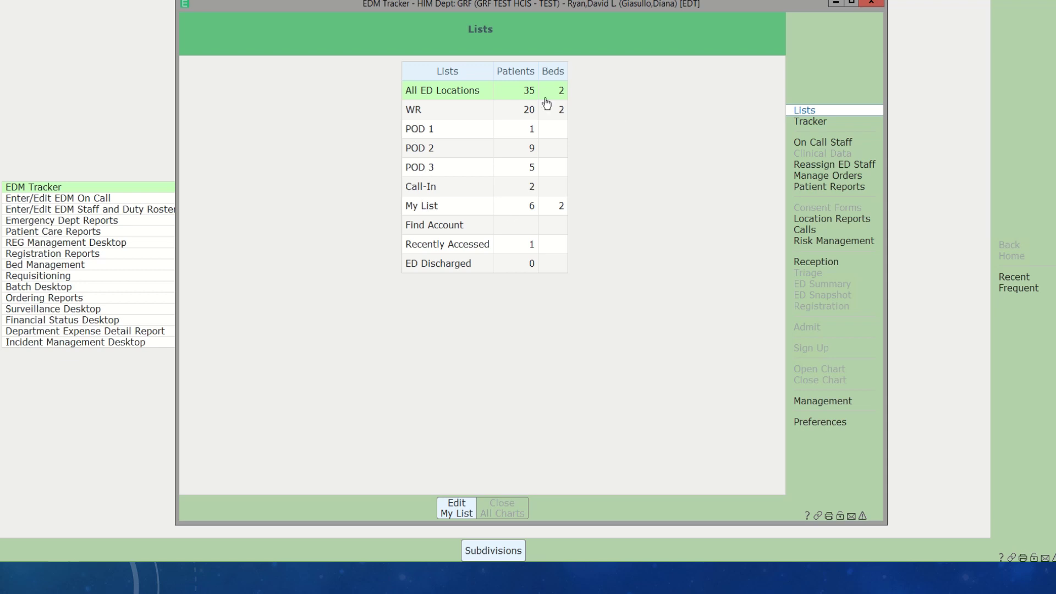
pyautogui.click(465, 153)
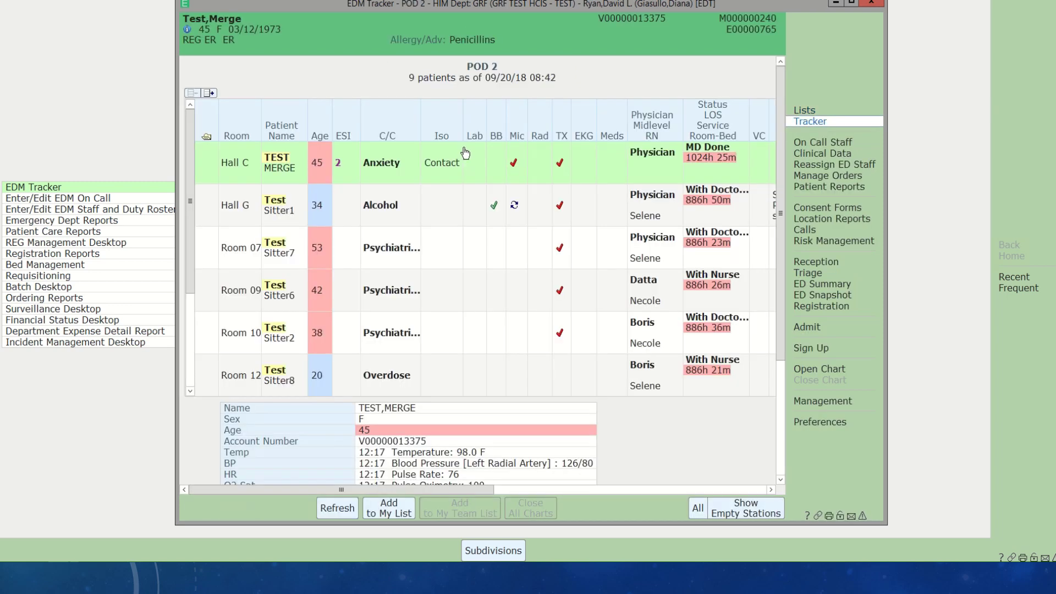
# - Maximize the tracker and select the Hall G patient to show vitals (103.5 F, BP 78/45, HR 122)
pyautogui.click(851, 4)
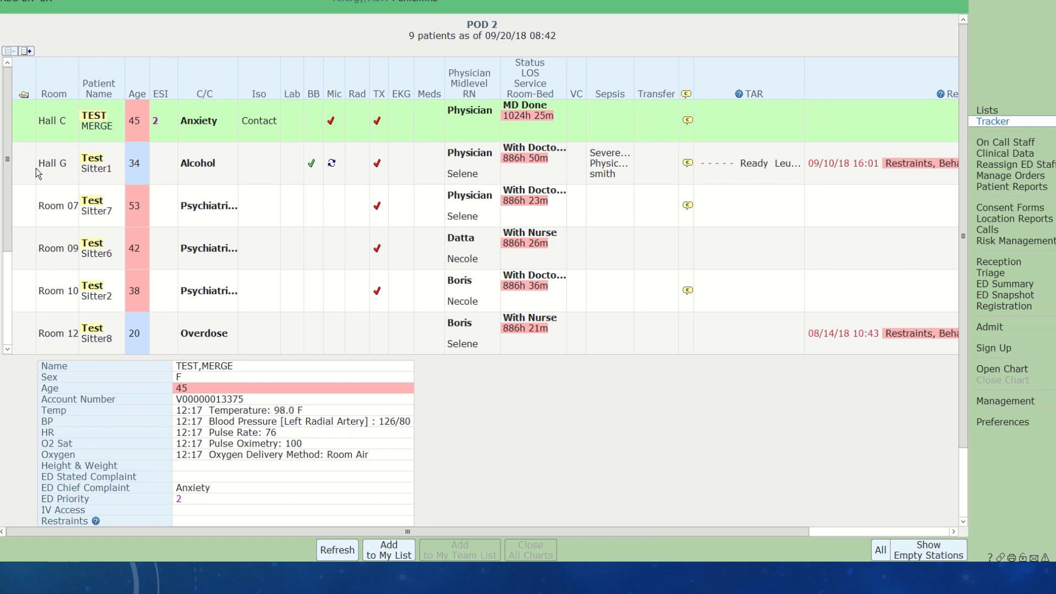
pyautogui.click(101, 173)
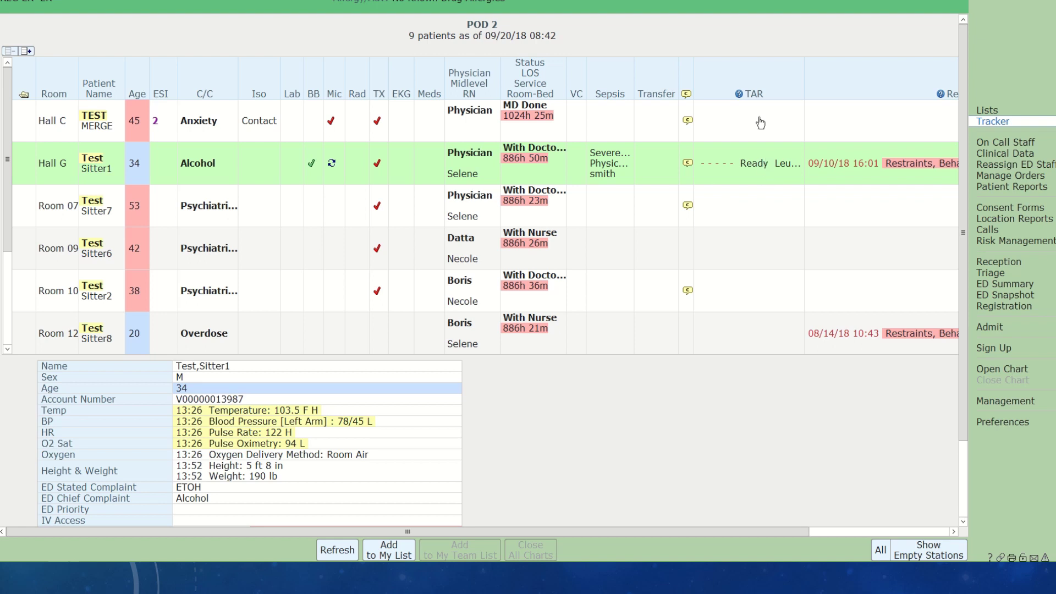
pyautogui.click(762, 164)
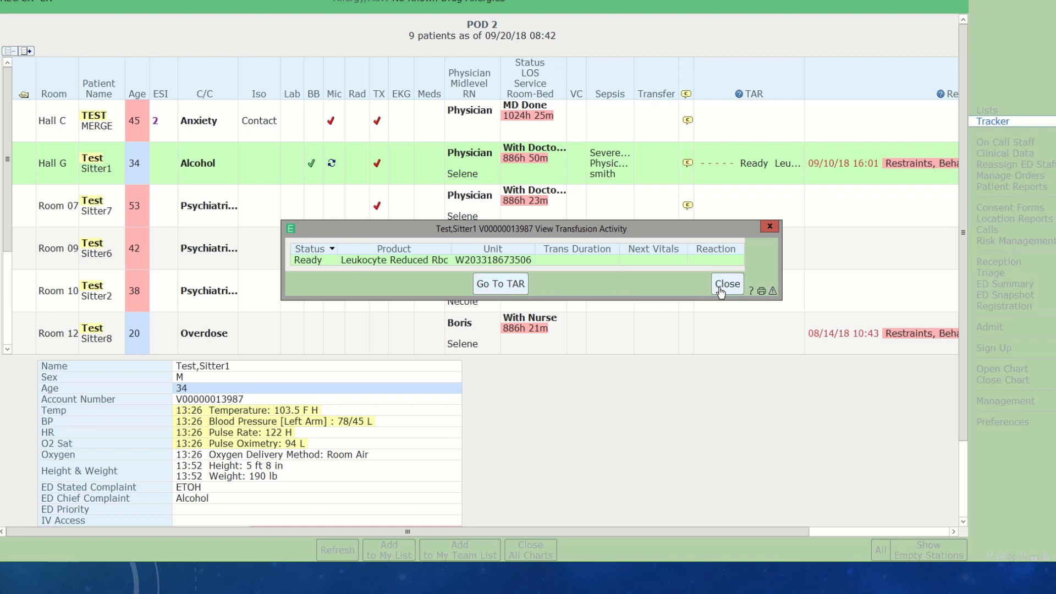
pyautogui.click(721, 290)
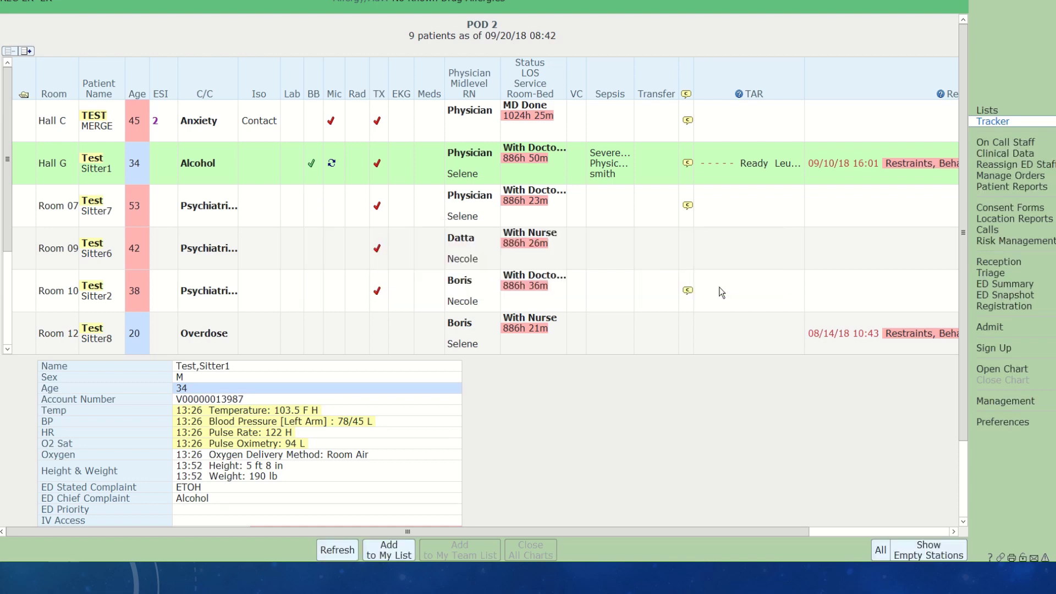
pyautogui.click(24, 159)
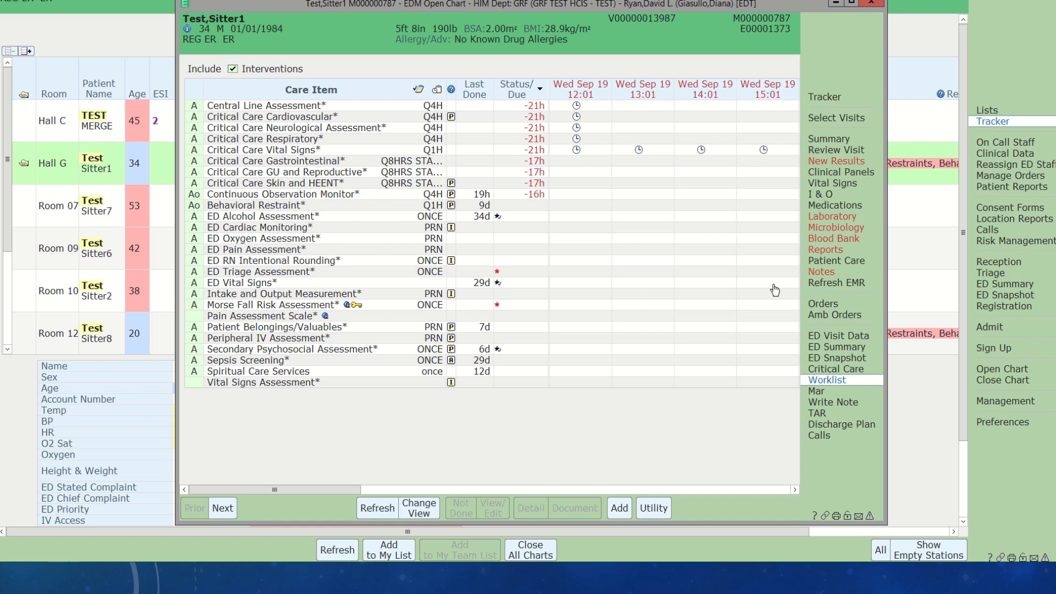
pyautogui.click(817, 307)
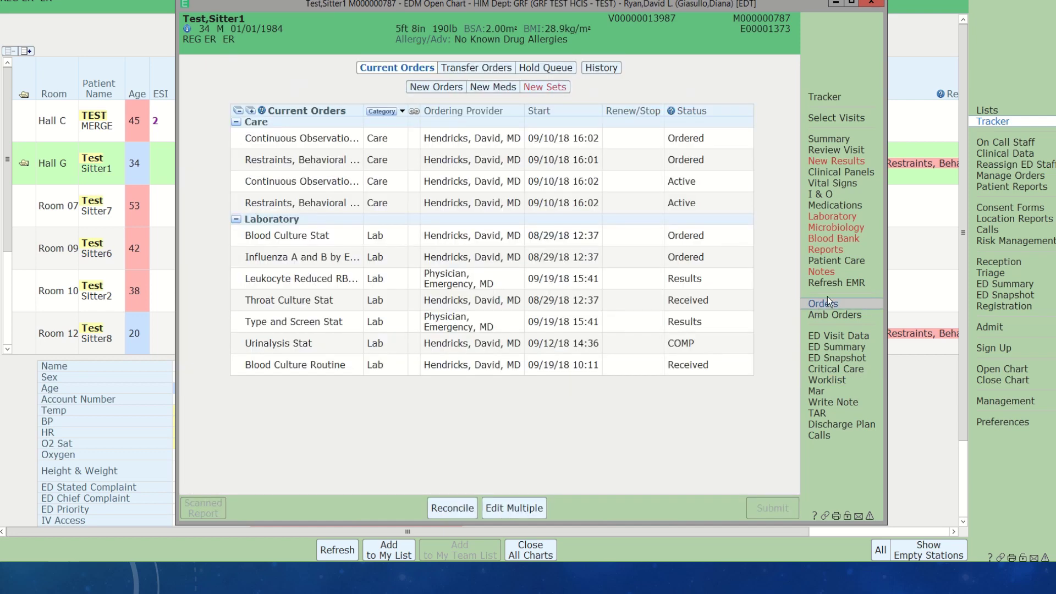
# - Start a new order with the ordering provider and Clinical Pathway/Protocol as source
pyautogui.click(429, 93)
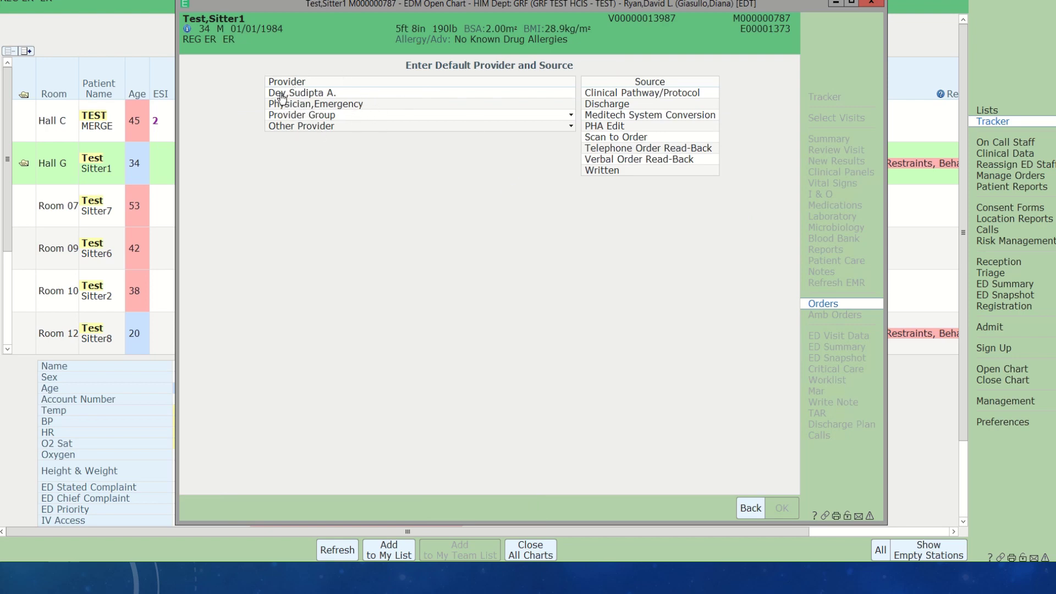
pyautogui.click(281, 98)
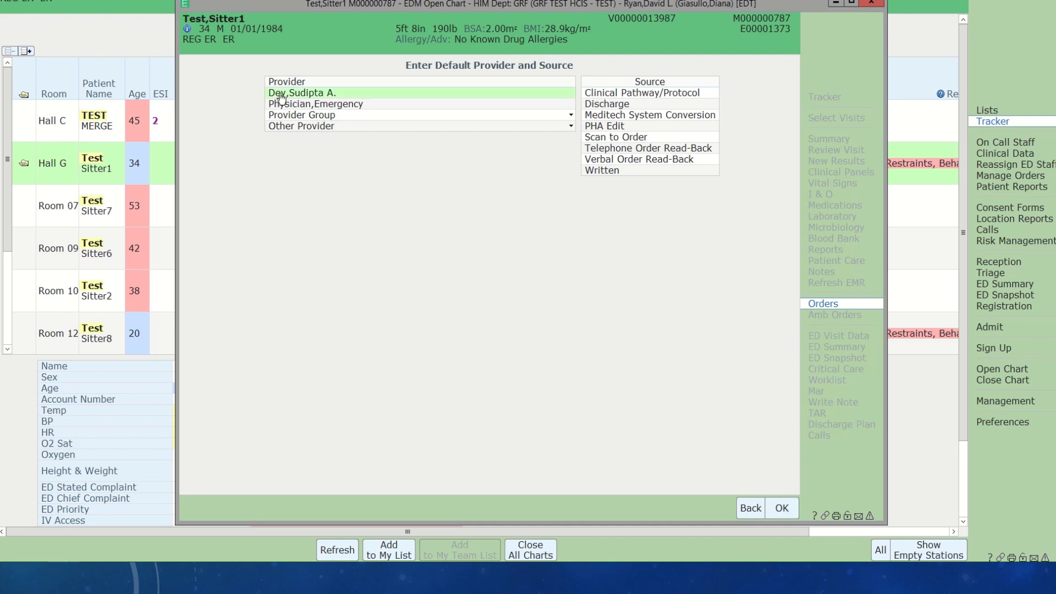
pyautogui.click(601, 95)
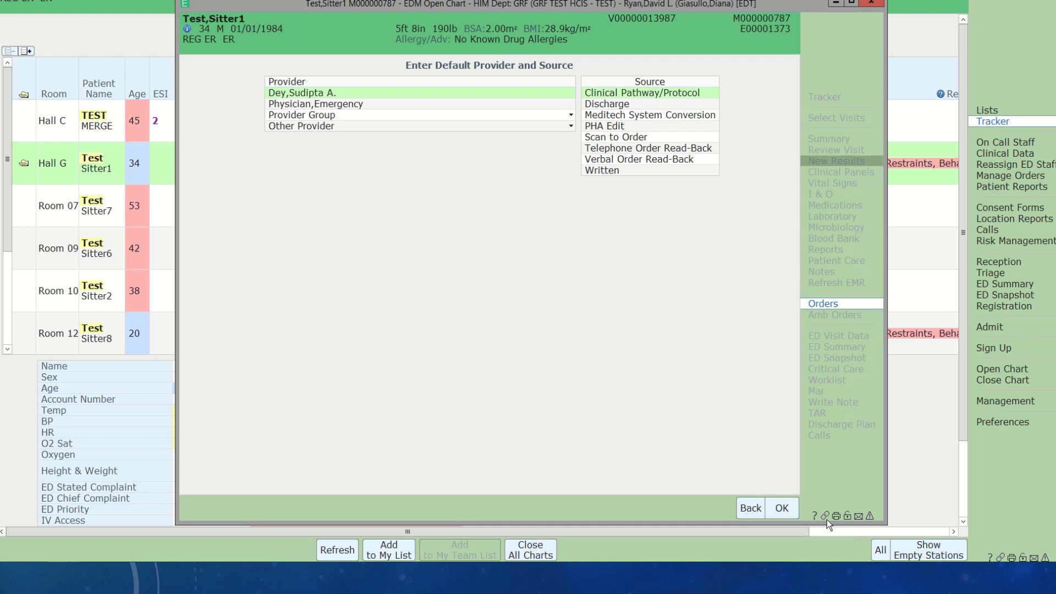
pyautogui.click(777, 509)
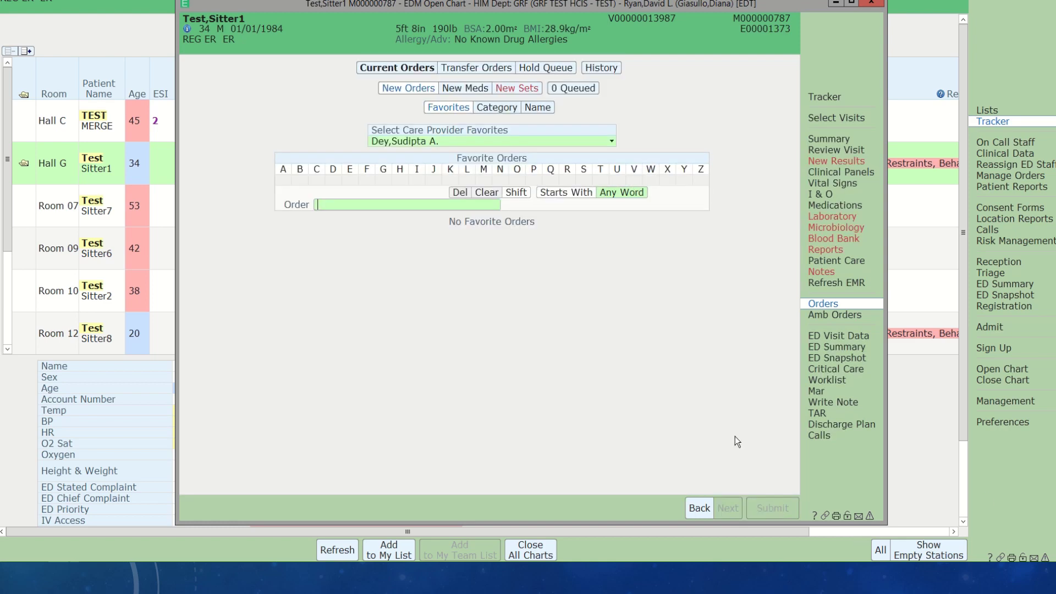
# - Search 'blood pro' and queue the Blood Product Pickup order for management
pyautogui.write('blood')
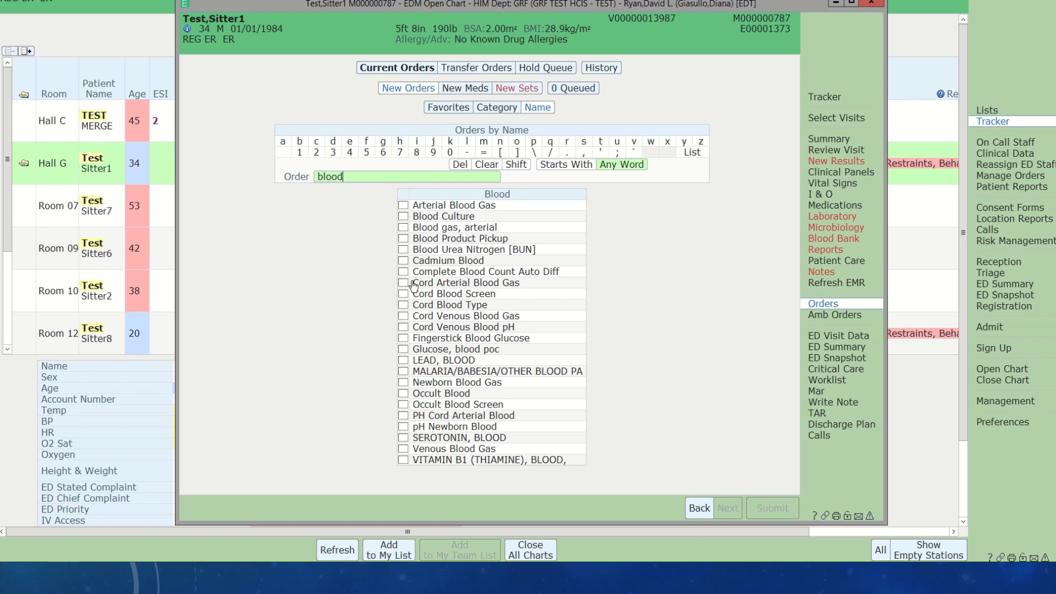
pyautogui.write('pro')
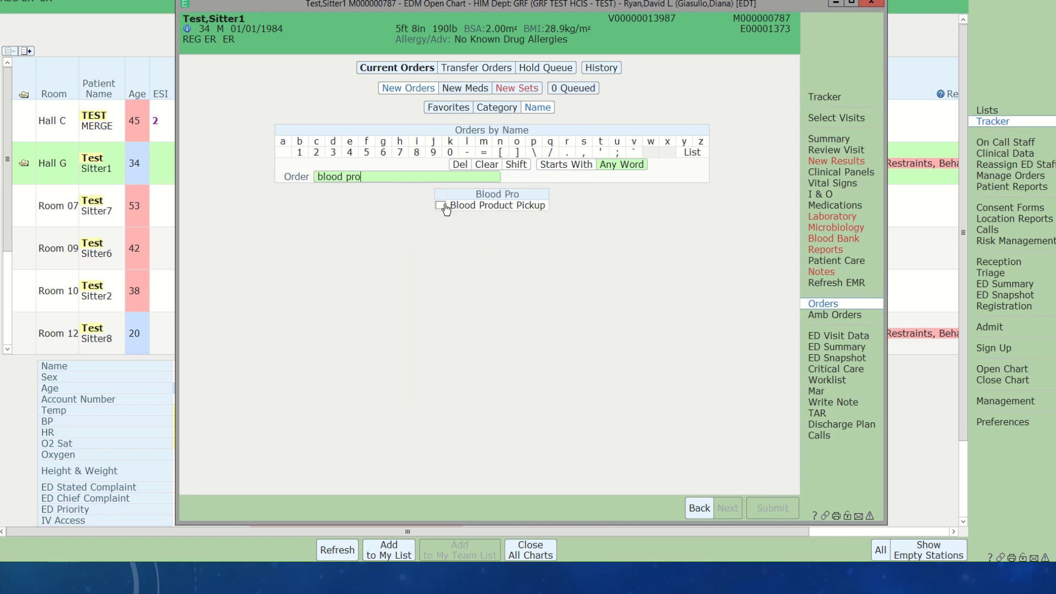
pyautogui.click(442, 206)
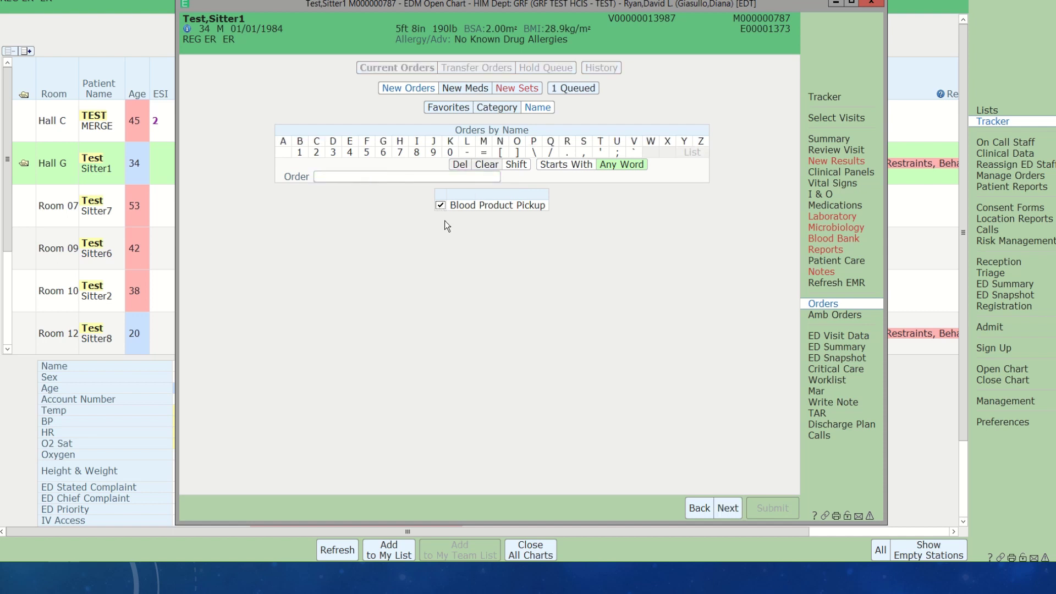
pyautogui.click(728, 508)
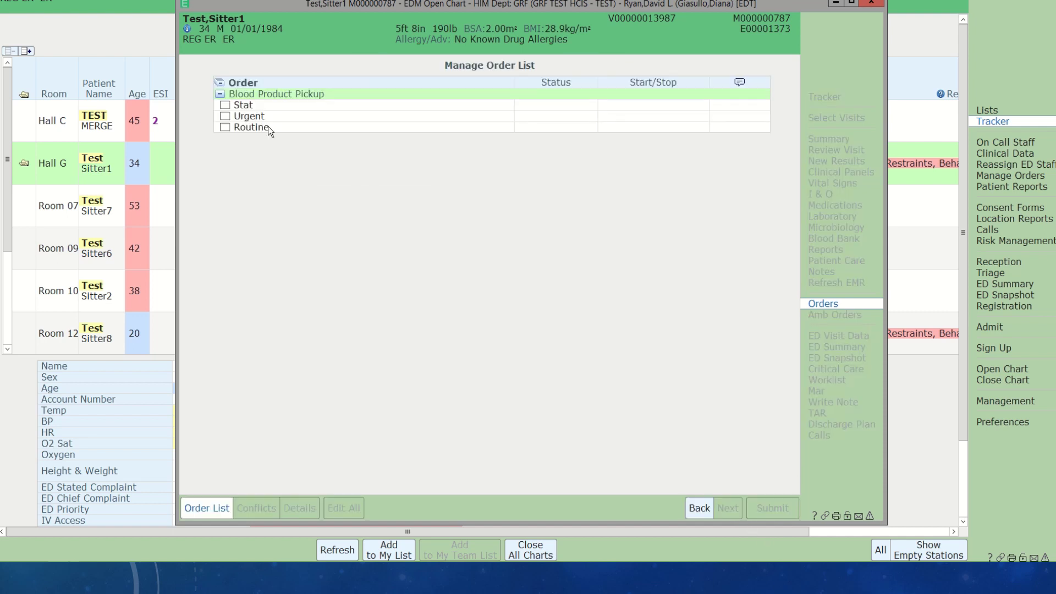
# - Make the pickup order Stat with consent Yes and product Leukocyte Poor Red Cells
pyautogui.click(225, 106)
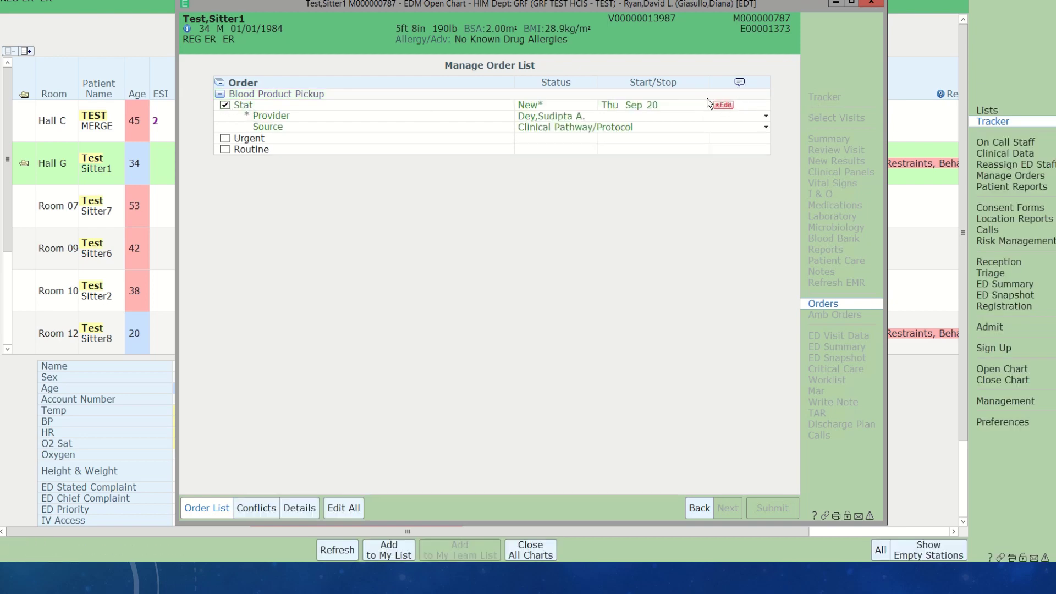
pyautogui.click(723, 105)
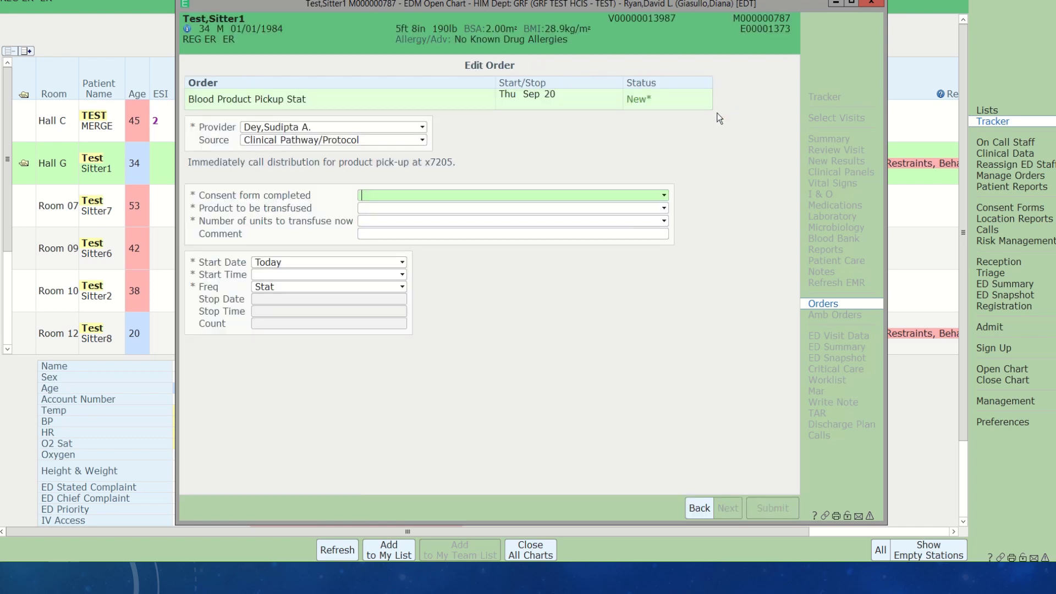
pyautogui.write('Y')
pyautogui.press('Tab')
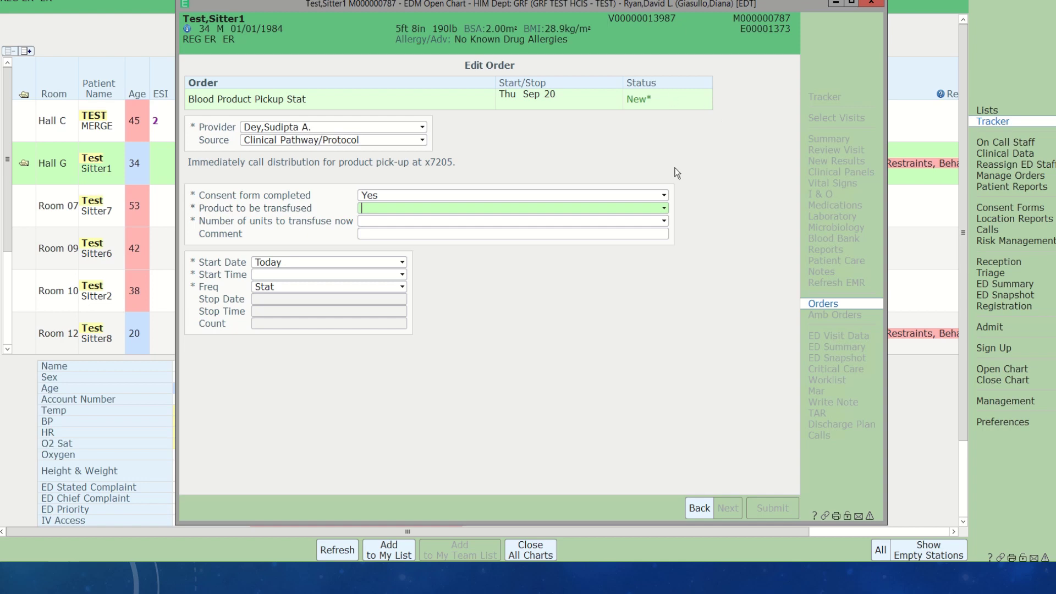
pyautogui.click(665, 209)
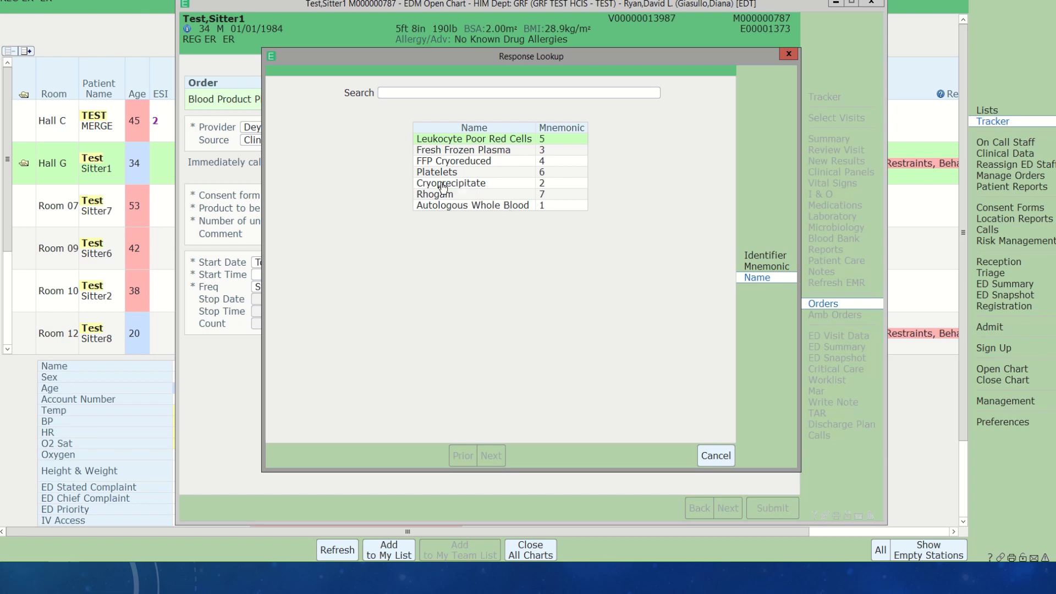
pyautogui.doubleClick(504, 144)
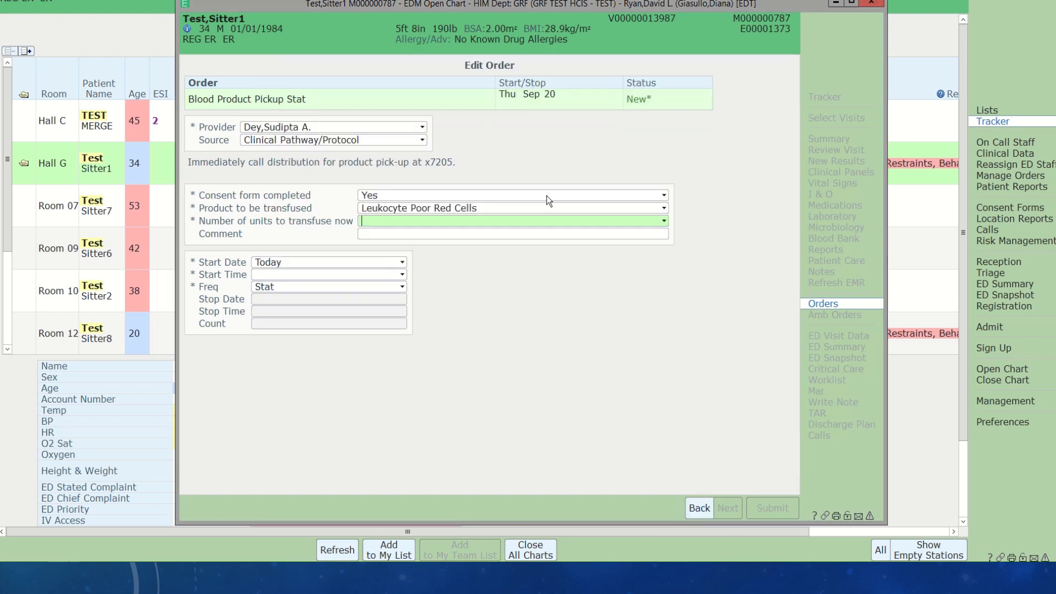
# - Set 1 unit and start time now (08:45), then submit the order
pyautogui.click(663, 221)
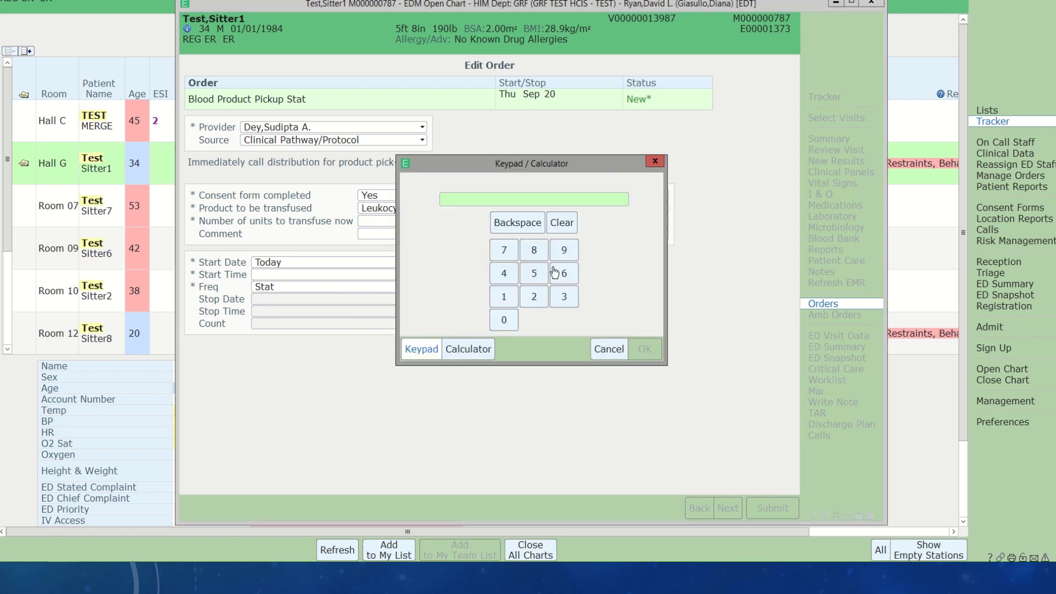
pyautogui.click(502, 300)
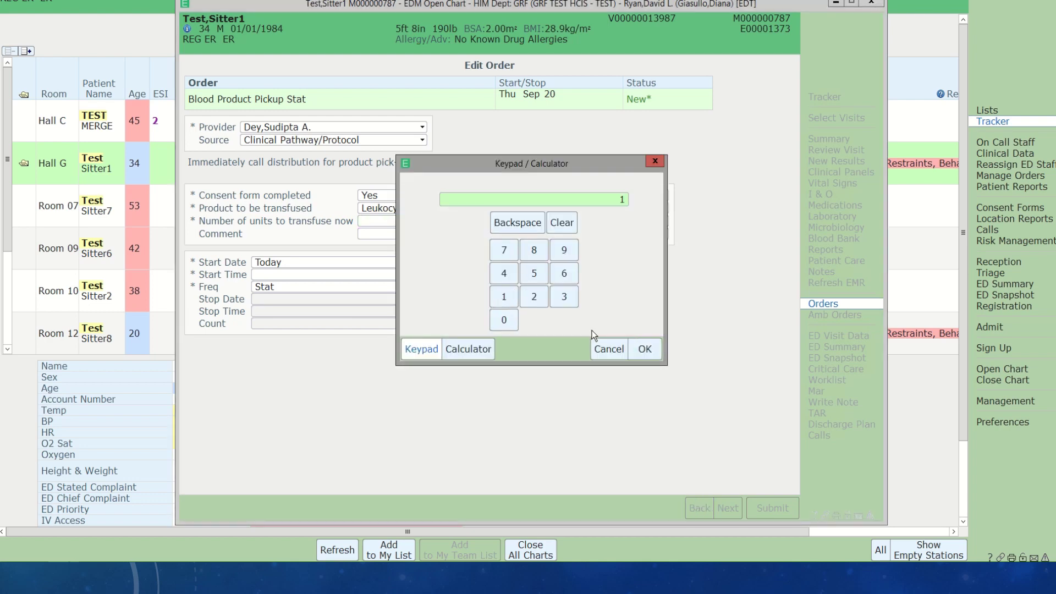
pyautogui.click(645, 348)
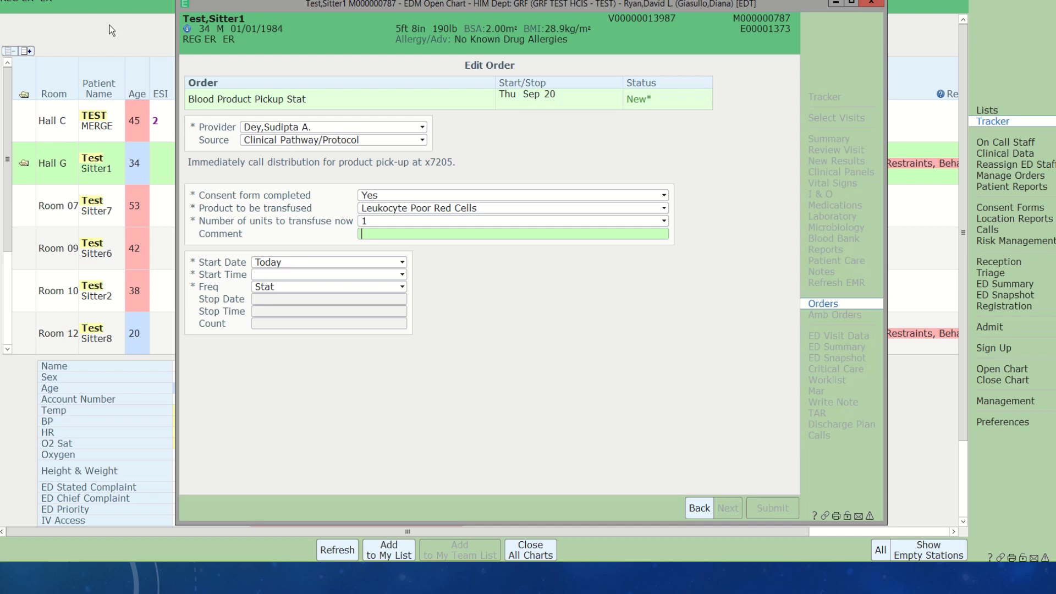
pyautogui.click(334, 277)
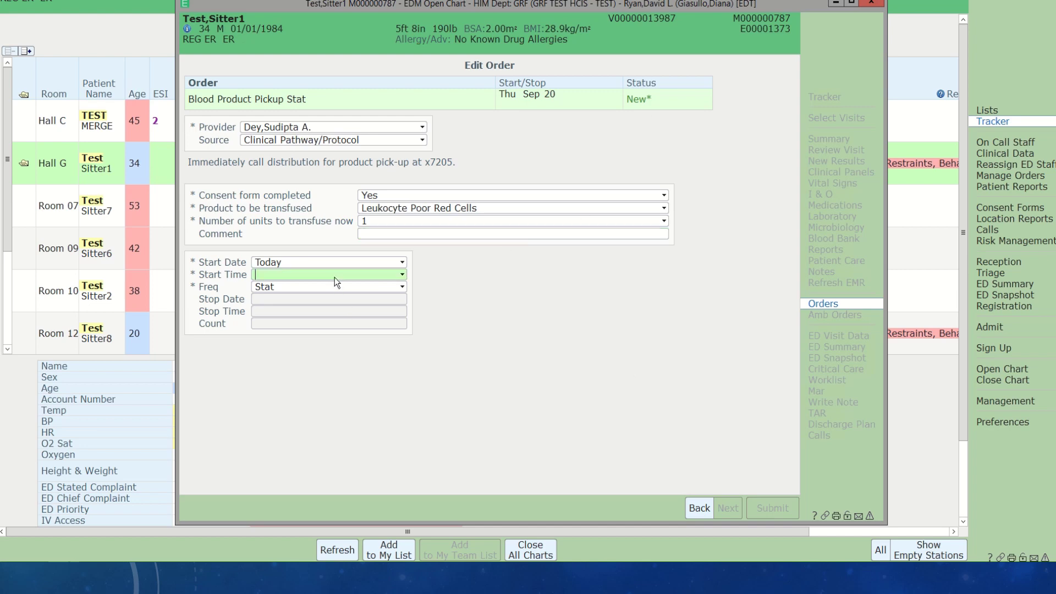
pyautogui.write('n]')
pyautogui.press('Return')
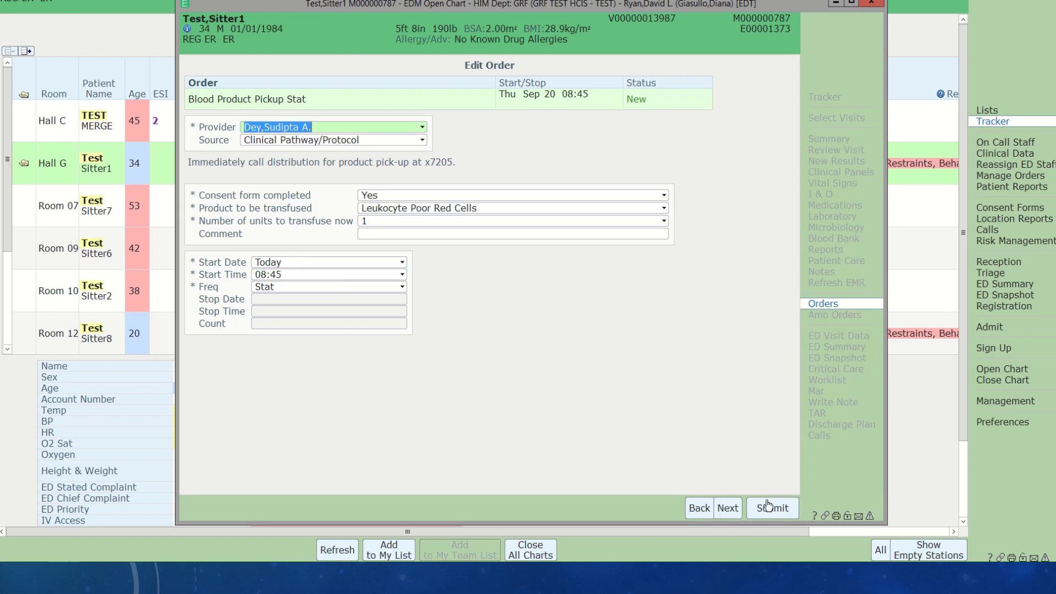
pyautogui.click(769, 510)
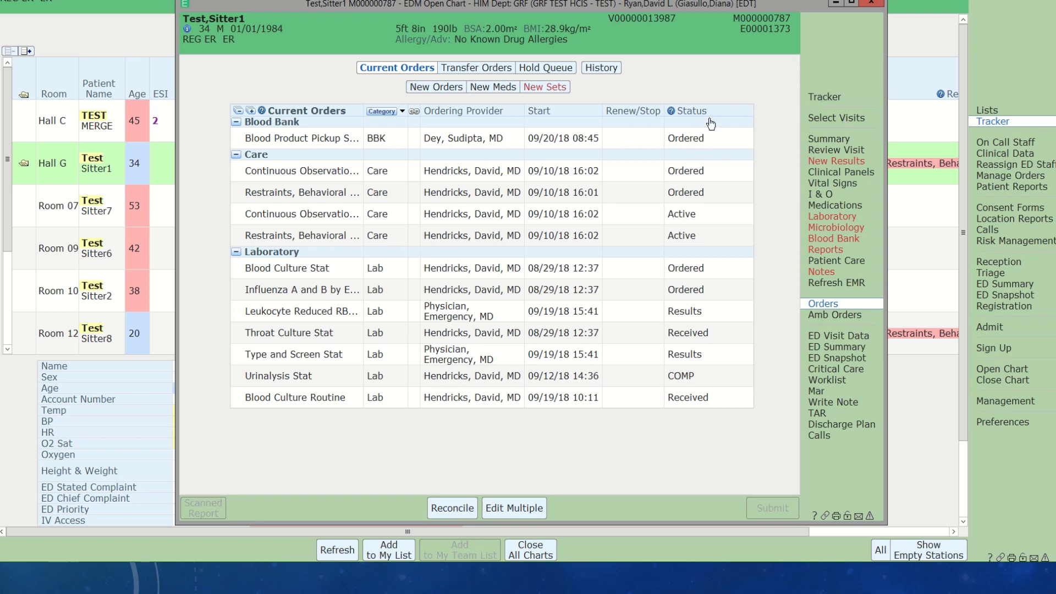
# - Close the chart and watch Hall G's TAR status update to Issued on the POD 2 board
pyautogui.click(872, 5)
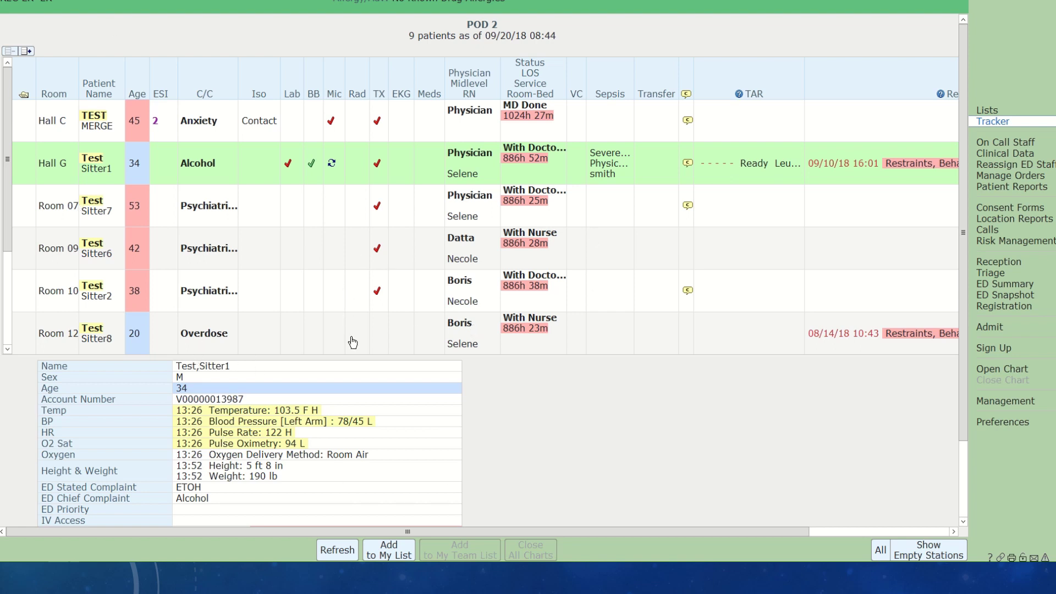
pyautogui.moveTo(495, 1)
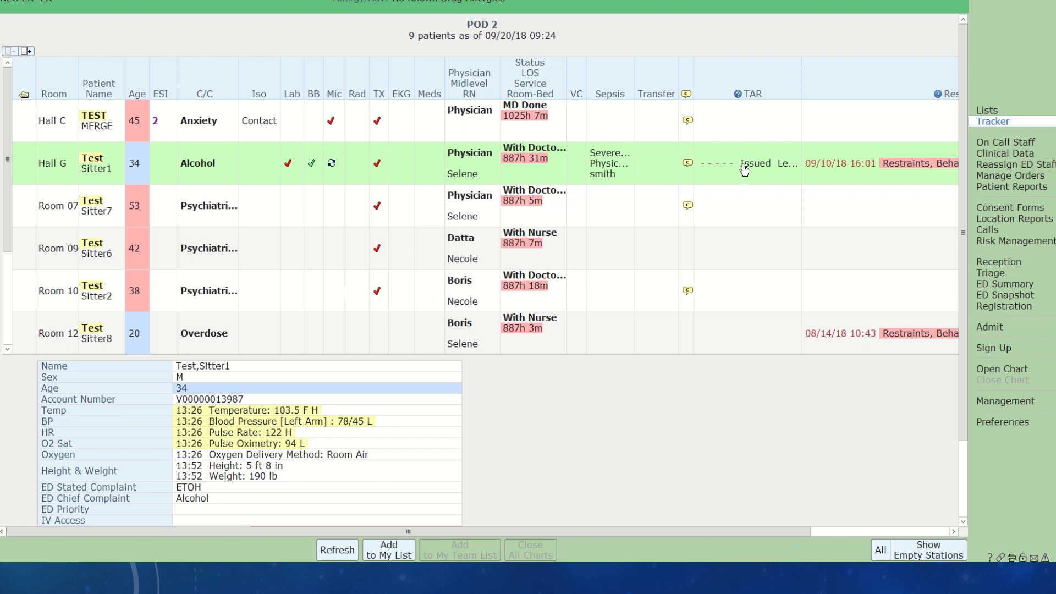
pyautogui.doubleClick(20, 163)
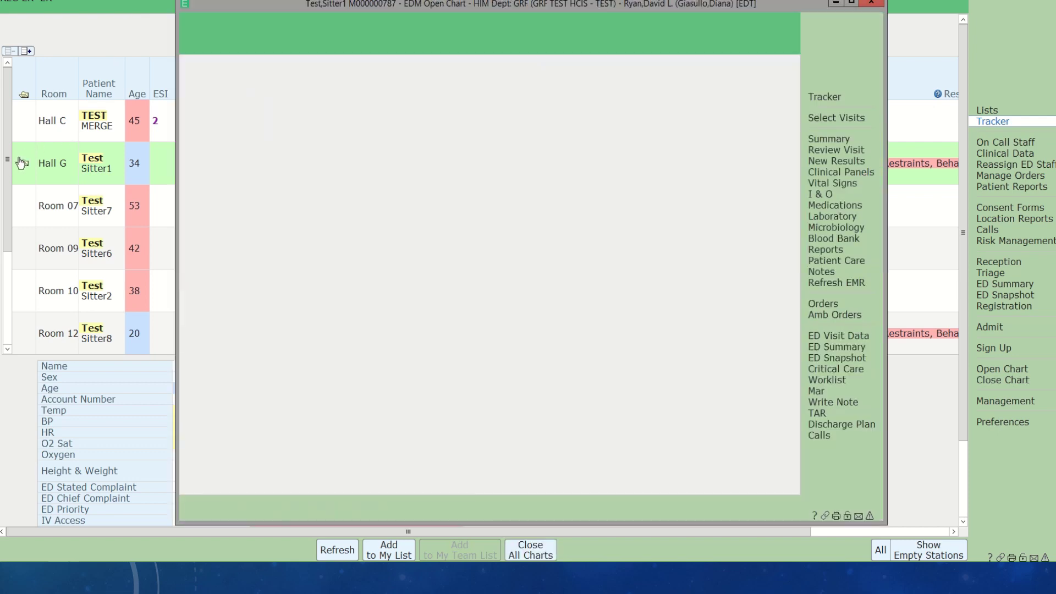
pyautogui.click(813, 306)
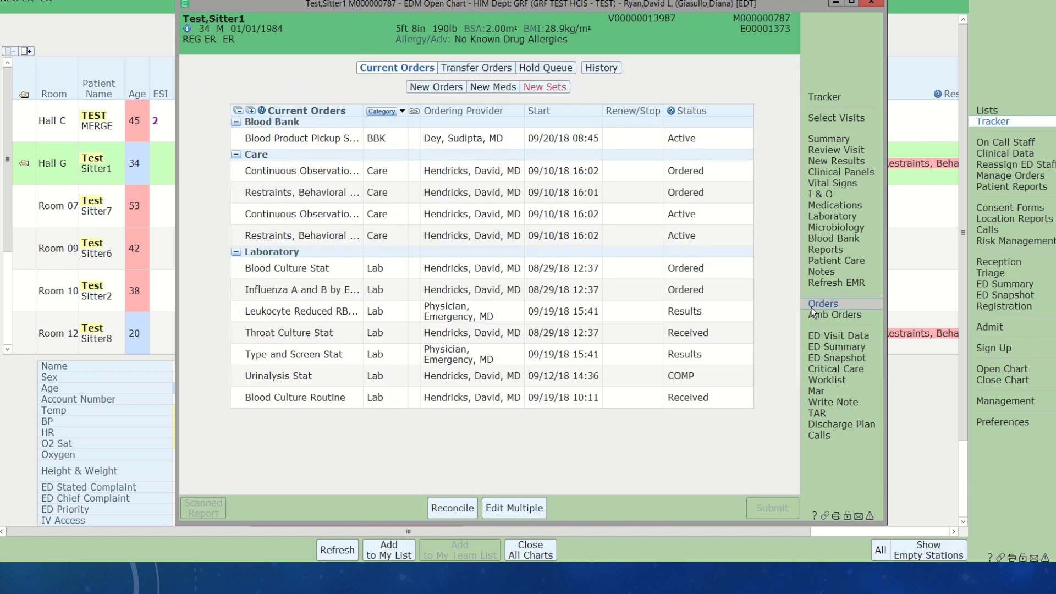
pyautogui.click(595, 76)
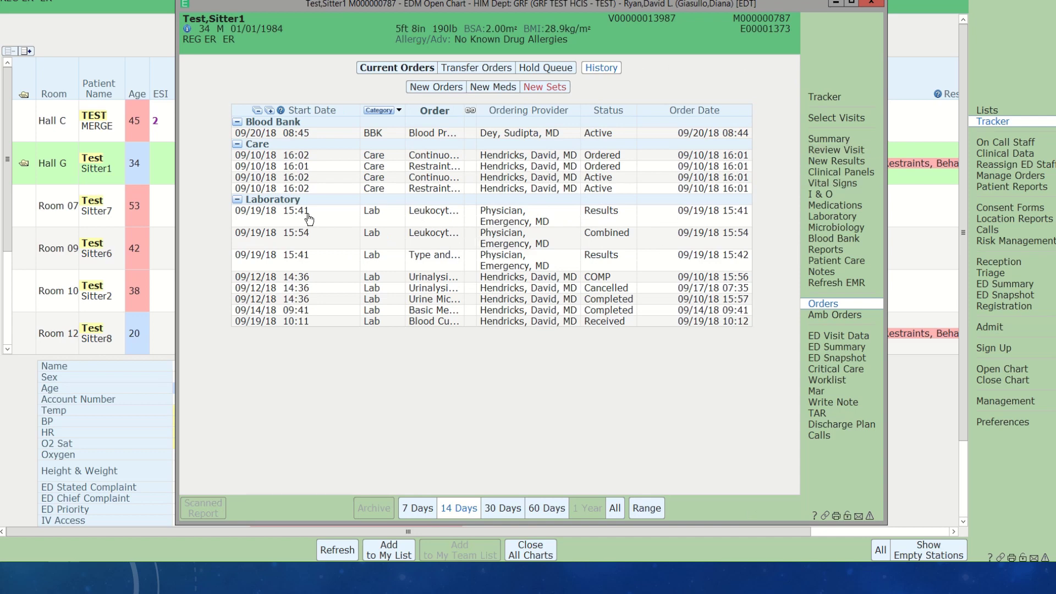
pyautogui.click(493, 219)
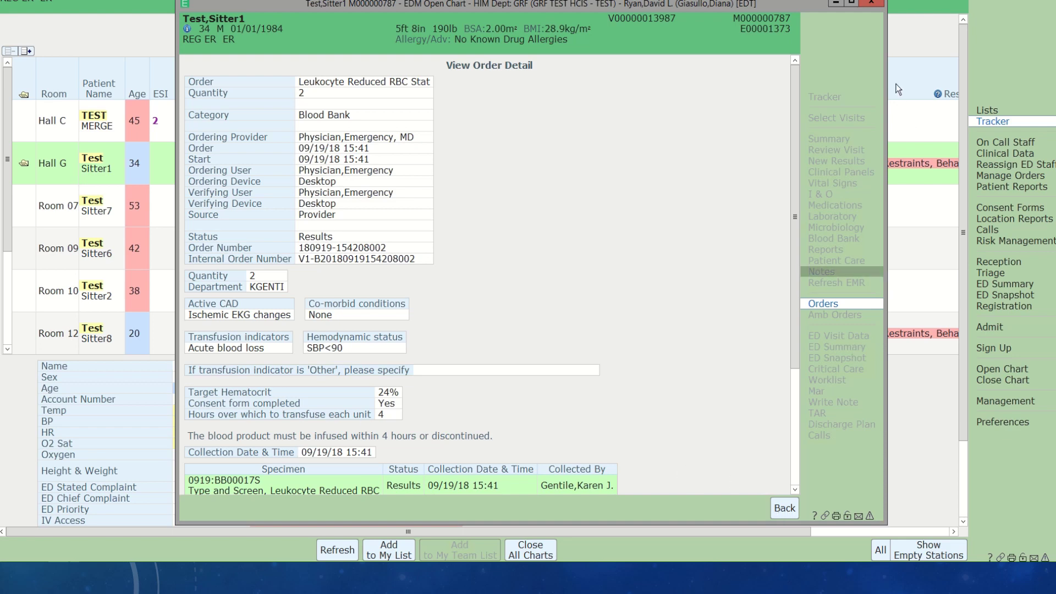
pyautogui.click(871, 6)
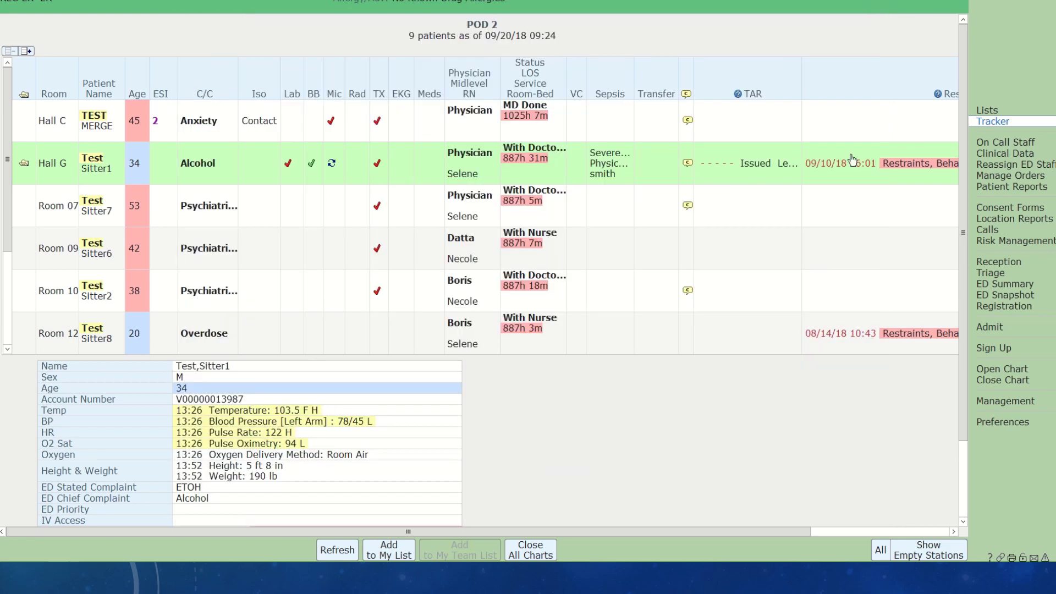
pyautogui.click(739, 168)
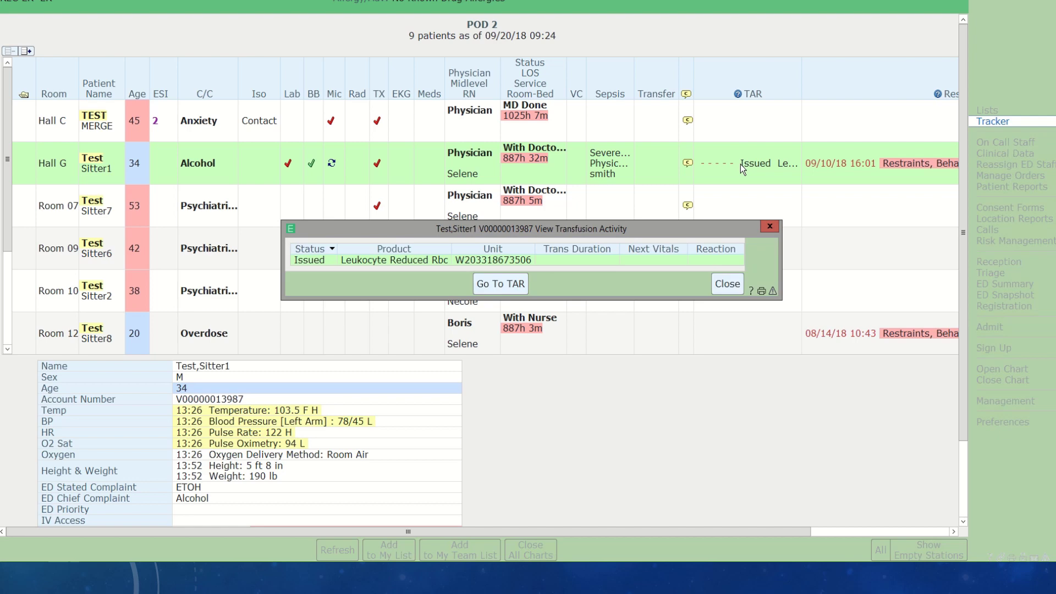
pyautogui.click(498, 284)
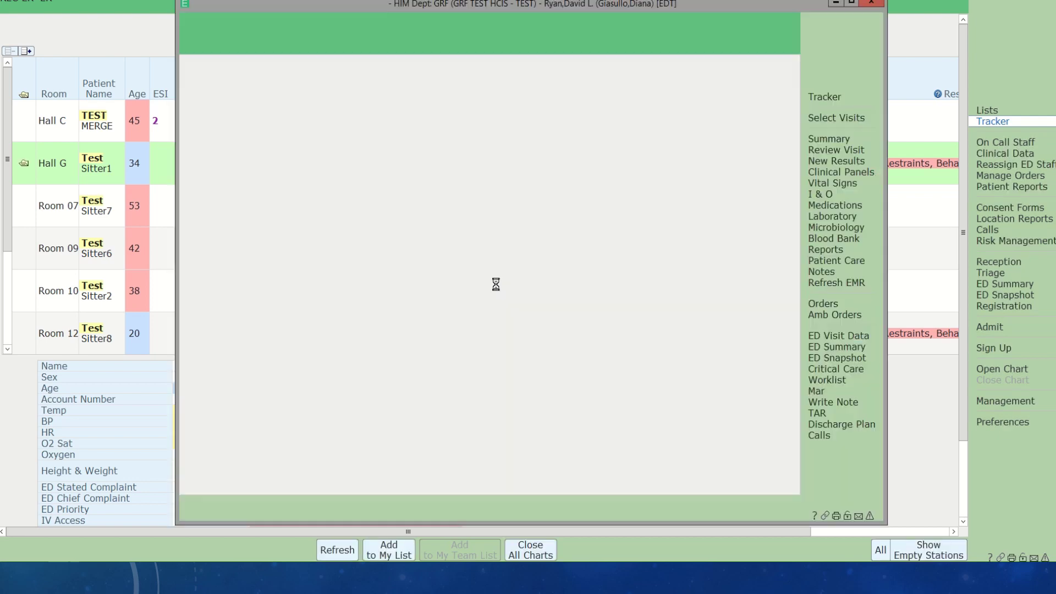
pyautogui.click(852, 3)
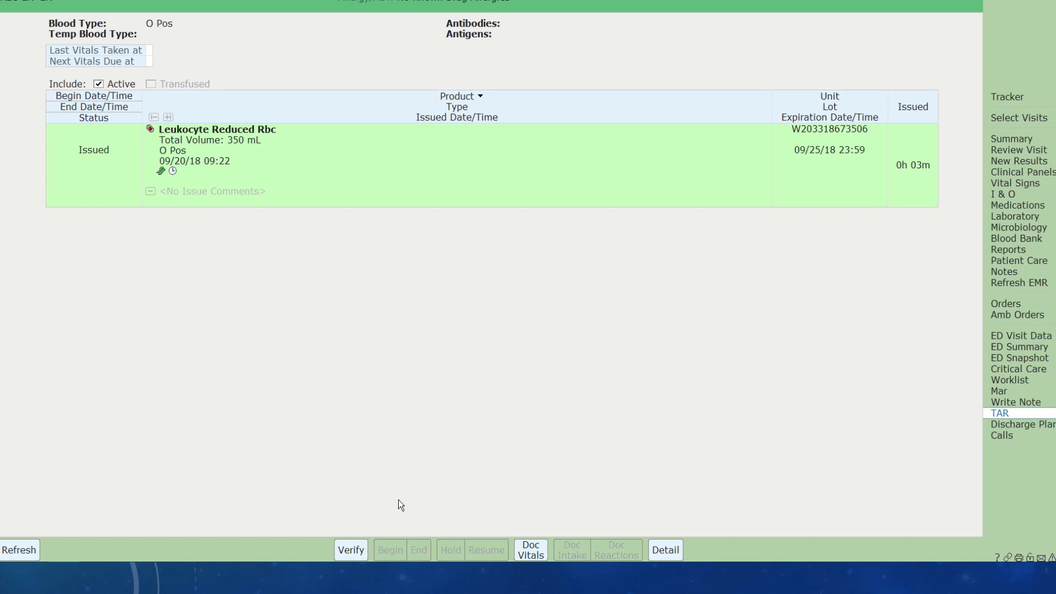
pyautogui.click(351, 551)
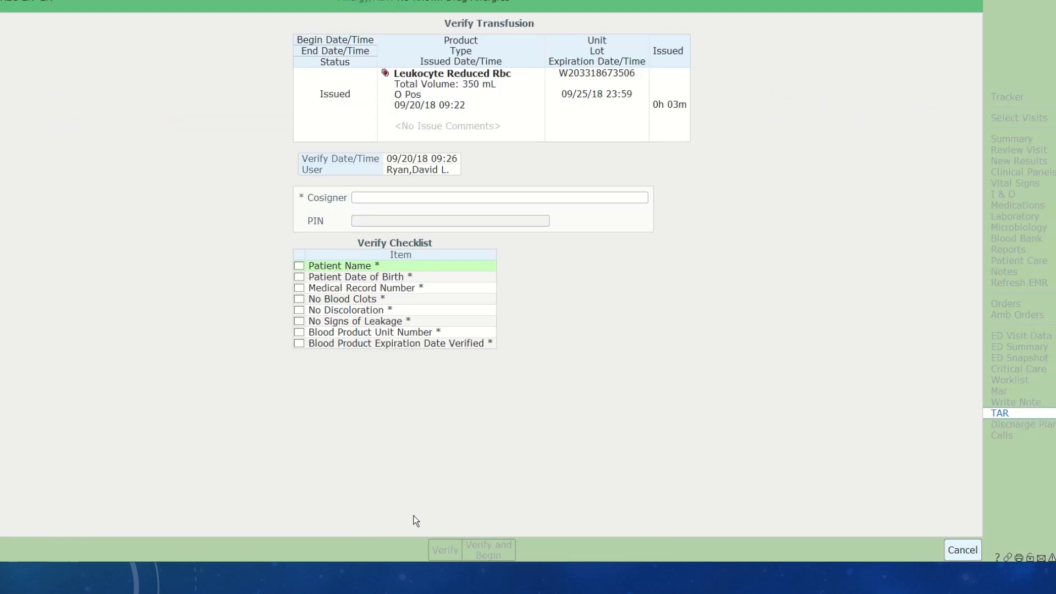
# - Tick all eight checks: name, birth date, MRN, no clots, discoloration or leakage, unit number, expiration date
pyautogui.click(391, 197)
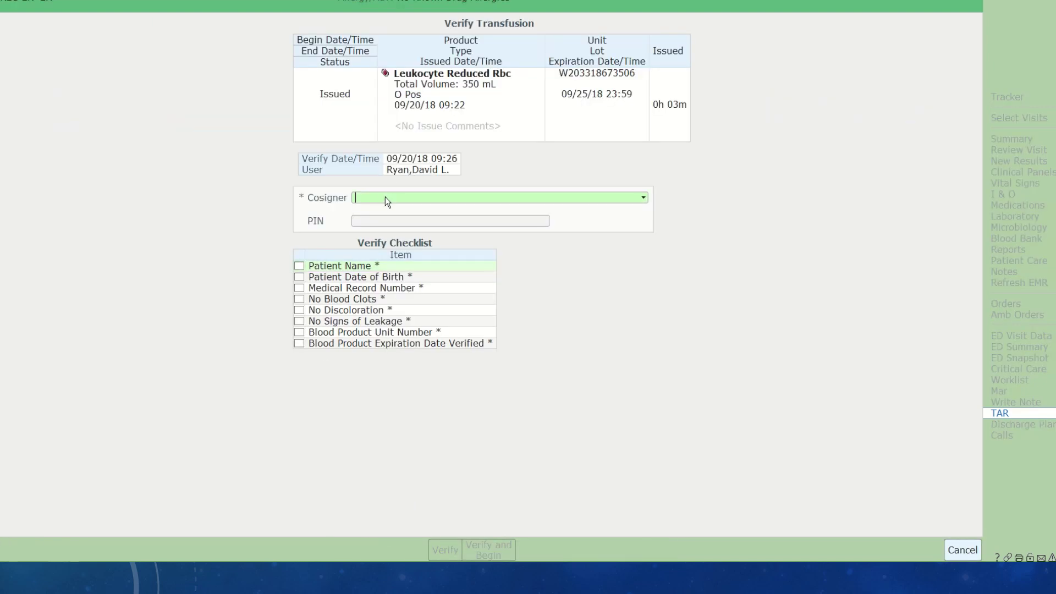
pyautogui.click(299, 266)
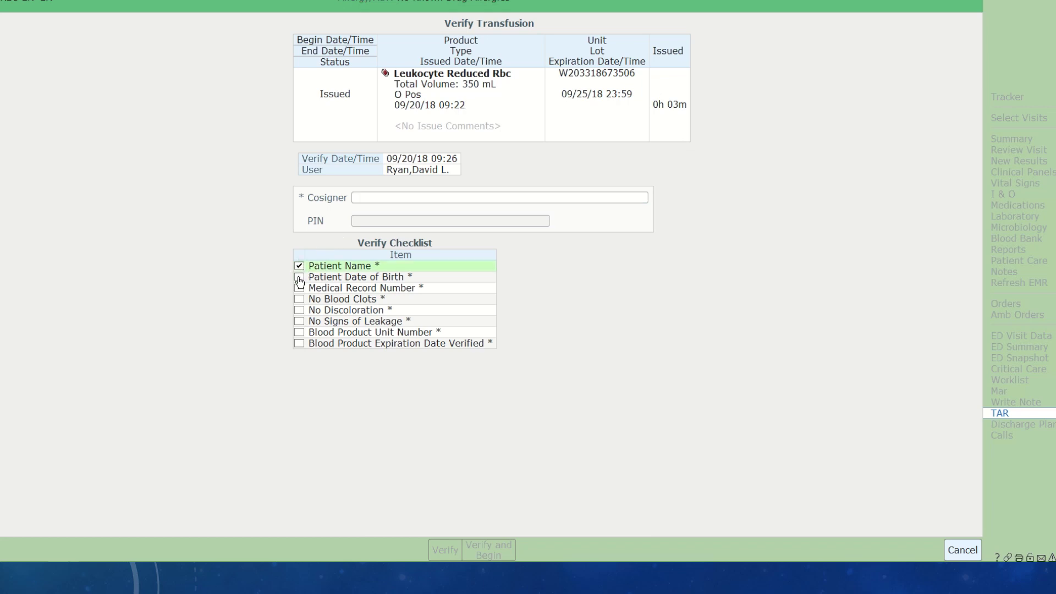
pyautogui.click(299, 278)
pyautogui.click(299, 289)
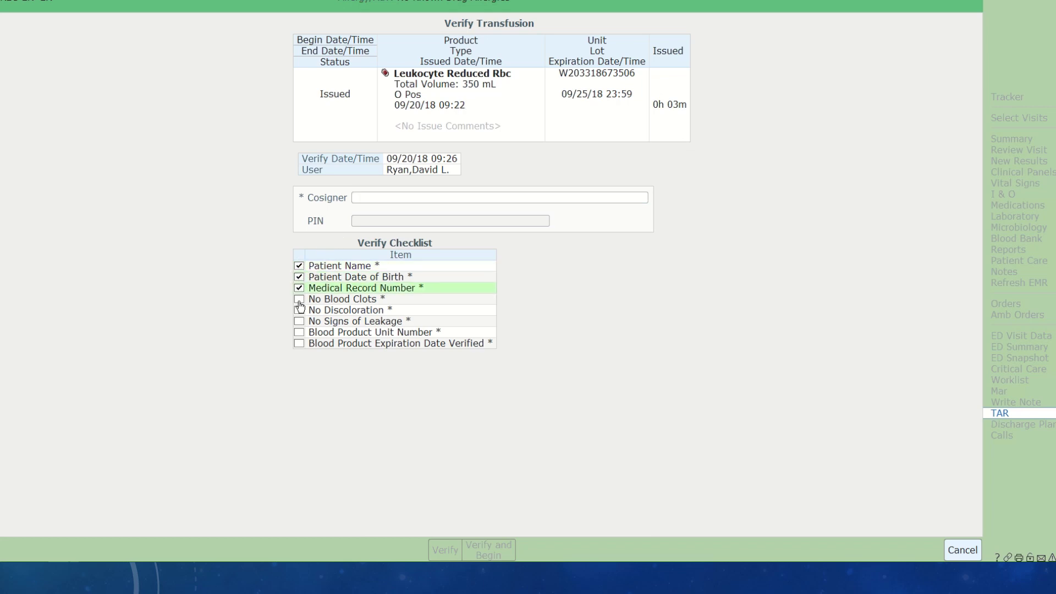
pyautogui.click(299, 300)
pyautogui.click(299, 310)
pyautogui.click(299, 321)
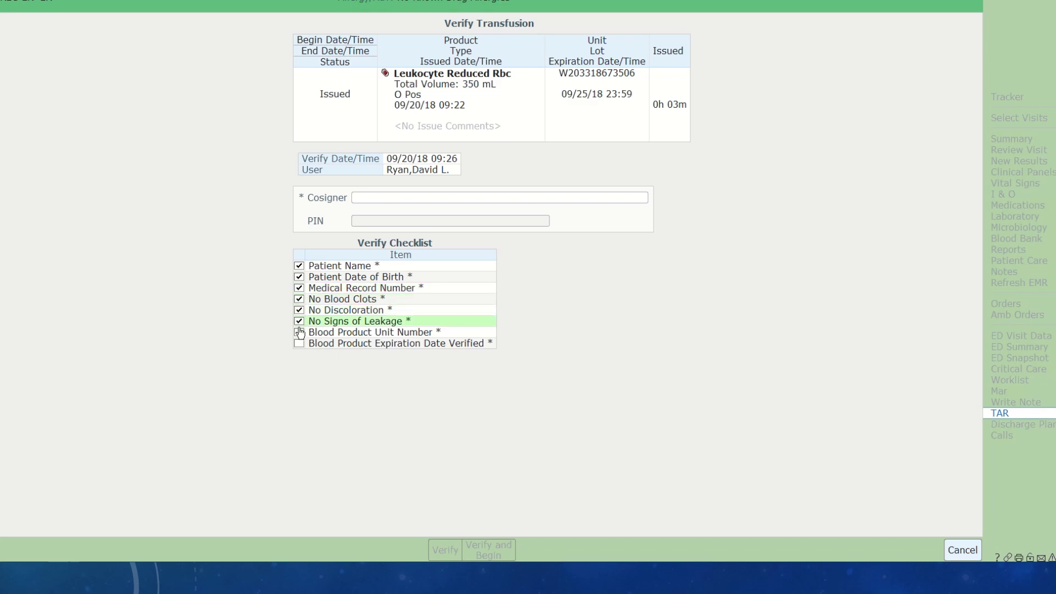
pyautogui.click(299, 333)
pyautogui.click(299, 343)
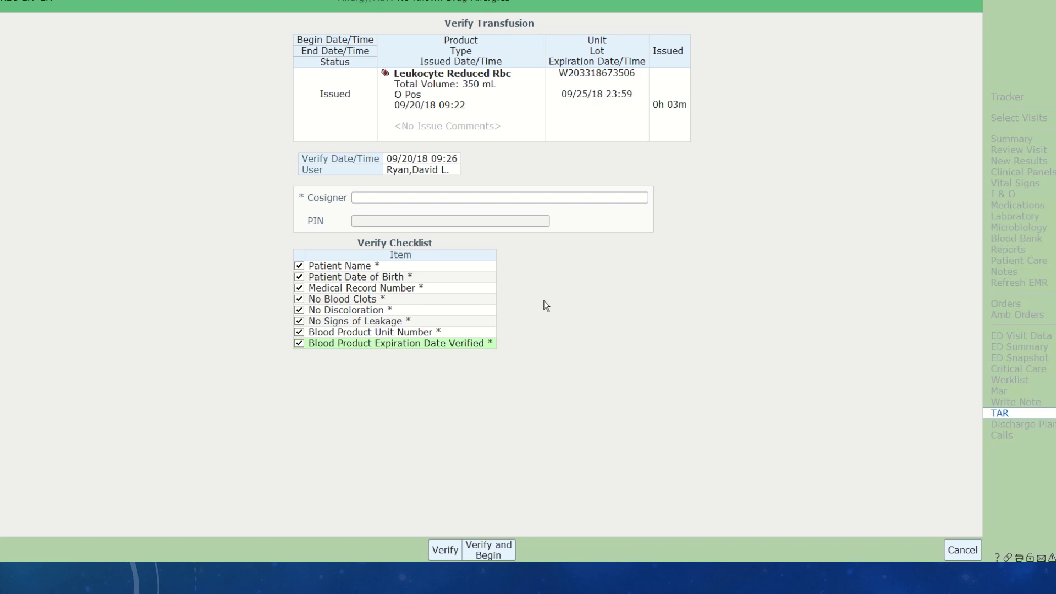
# - Look up and name the cosigner by mnemonic on the verification, then enter the cosigner's PIN
pyautogui.click(368, 198)
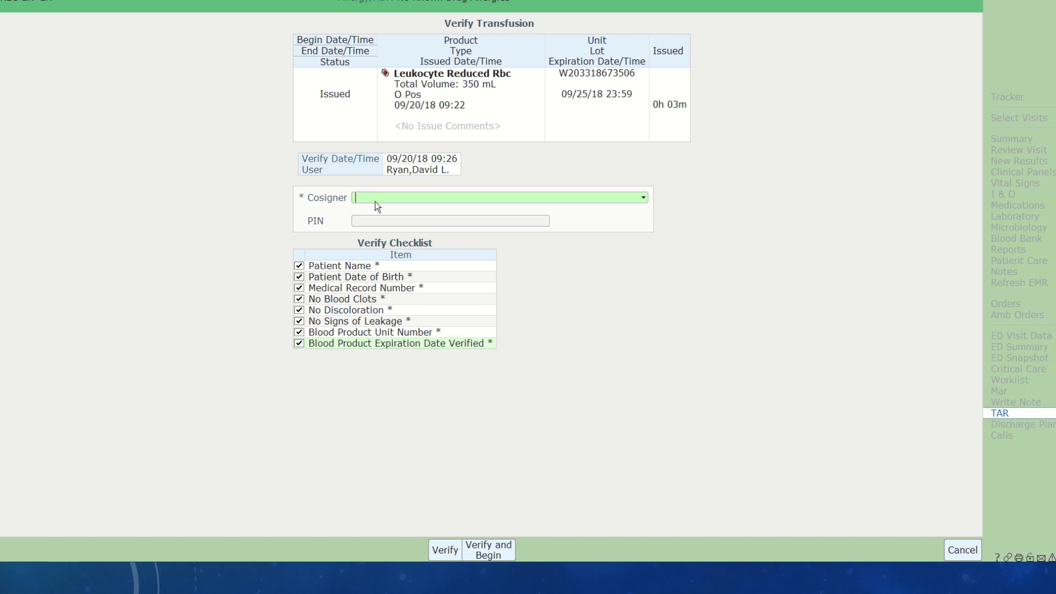
pyautogui.press('Return')
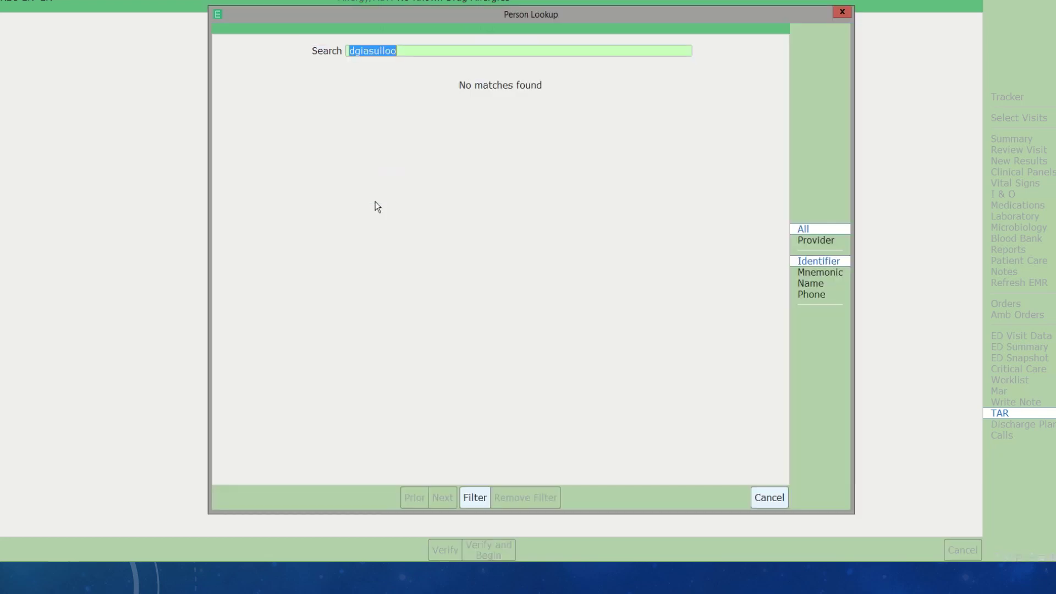
pyautogui.press('Escape')
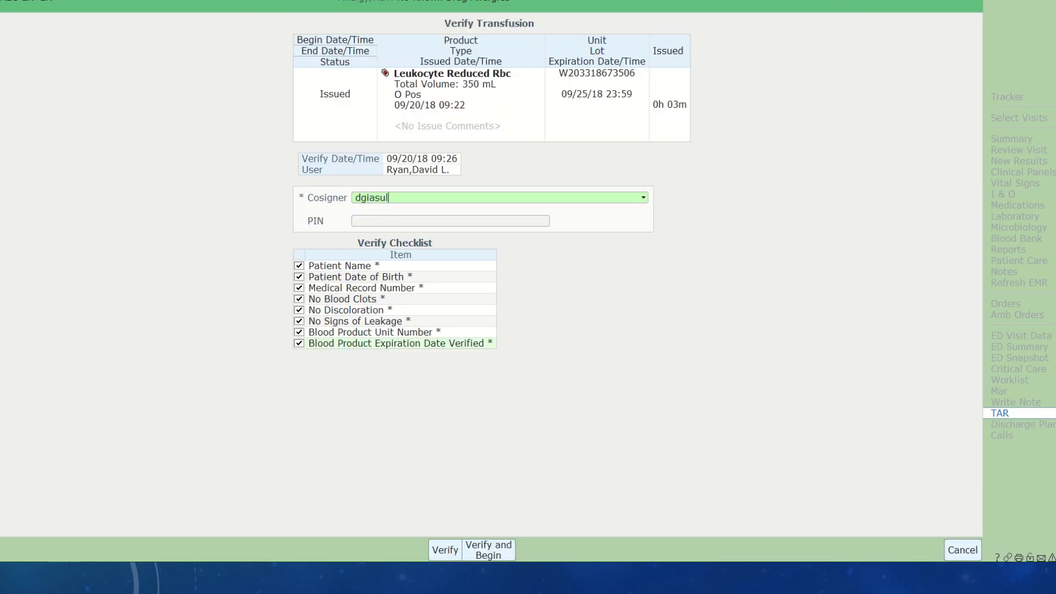
pyautogui.press('Tab')
pyautogui.write('****')
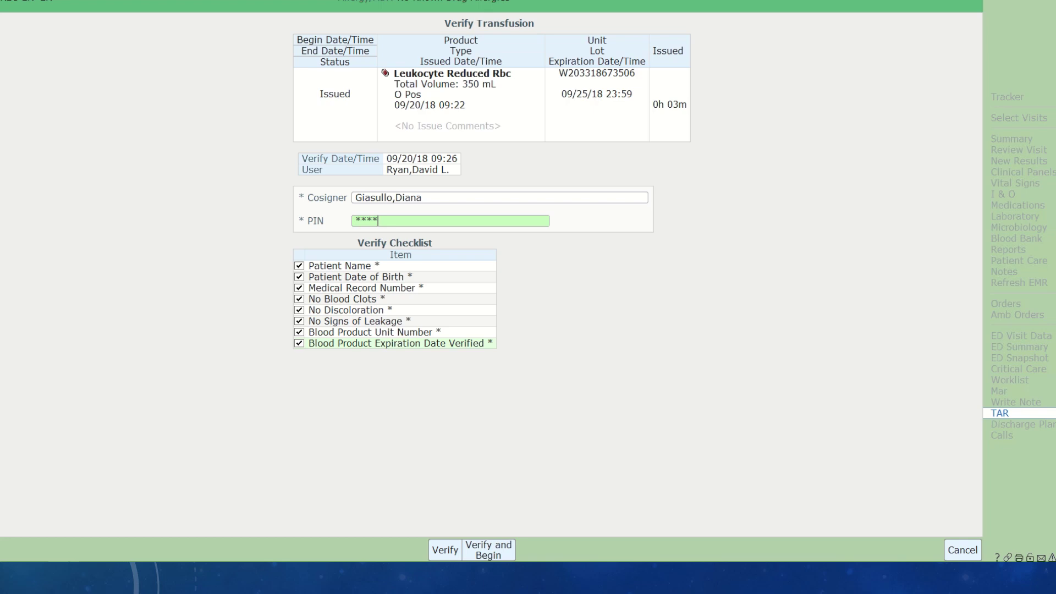
pyautogui.press('Tab')
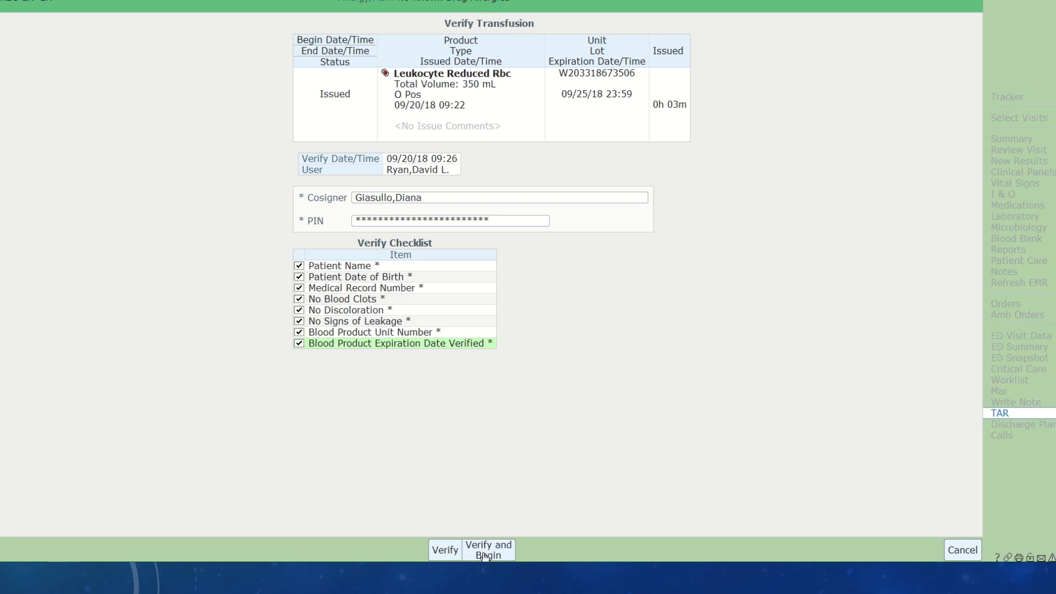
# - Verify the Leukocyte Reduced RBC unit, try to begin it, and dismiss the missing pre-transfusion vitals error
pyautogui.click(445, 550)
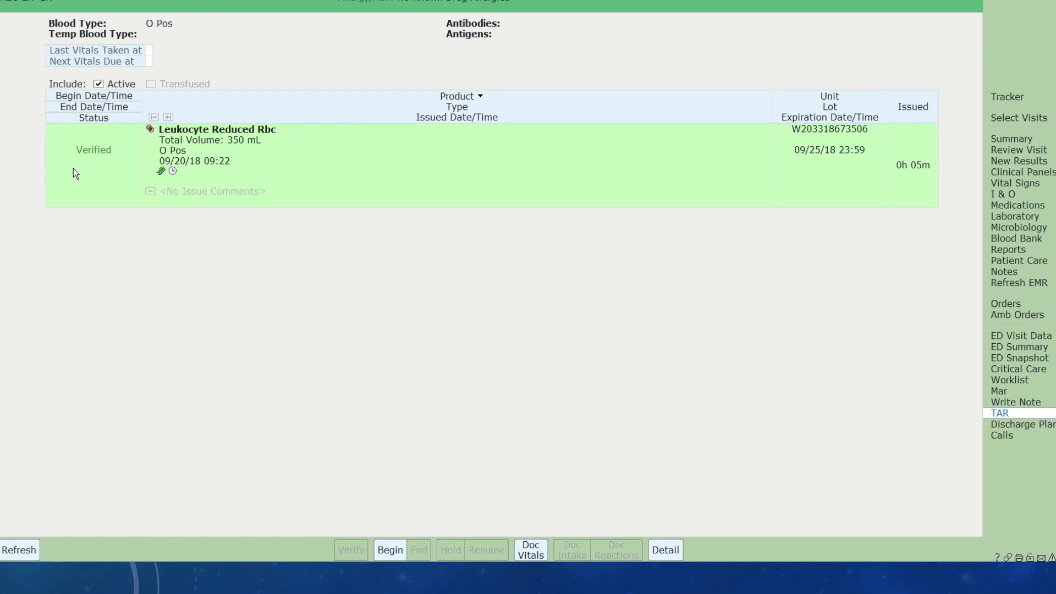
pyautogui.click(385, 549)
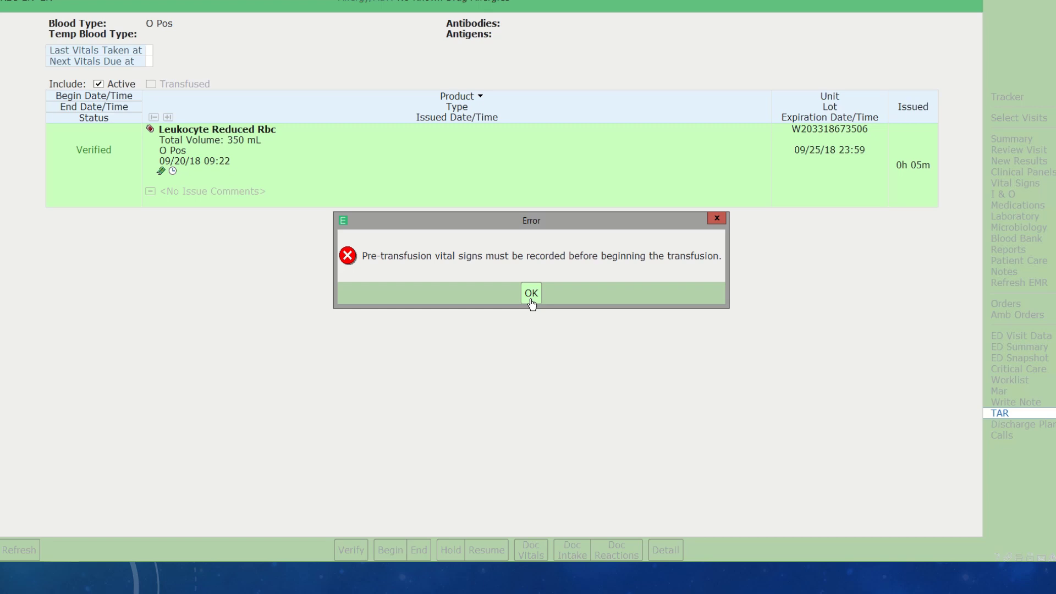
pyautogui.click(530, 293)
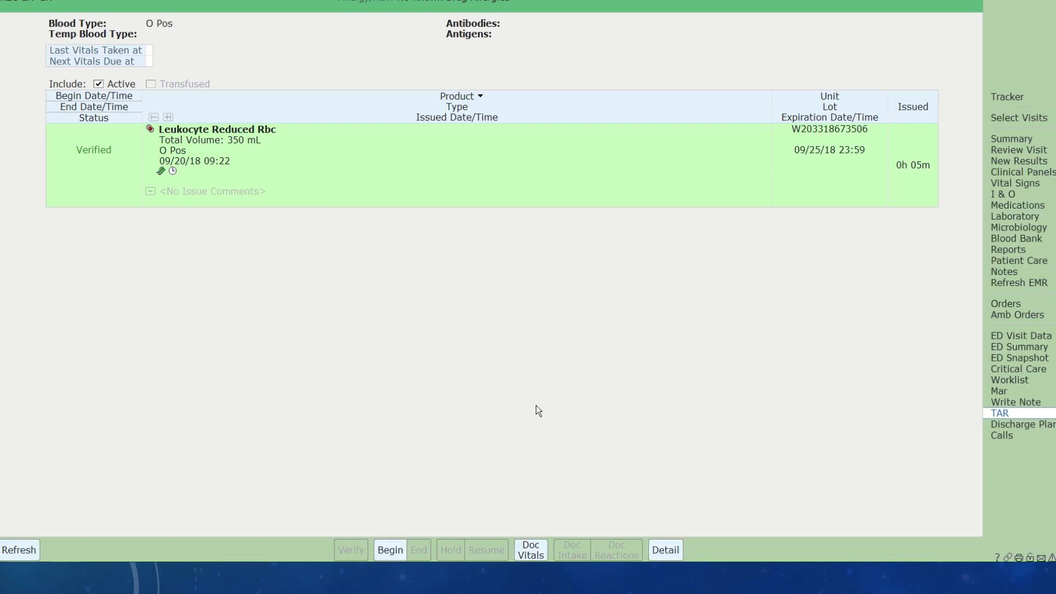
# - Record pre-transfusion temperature 98 taken orally and pulse 70 by monitor
pyautogui.click(531, 554)
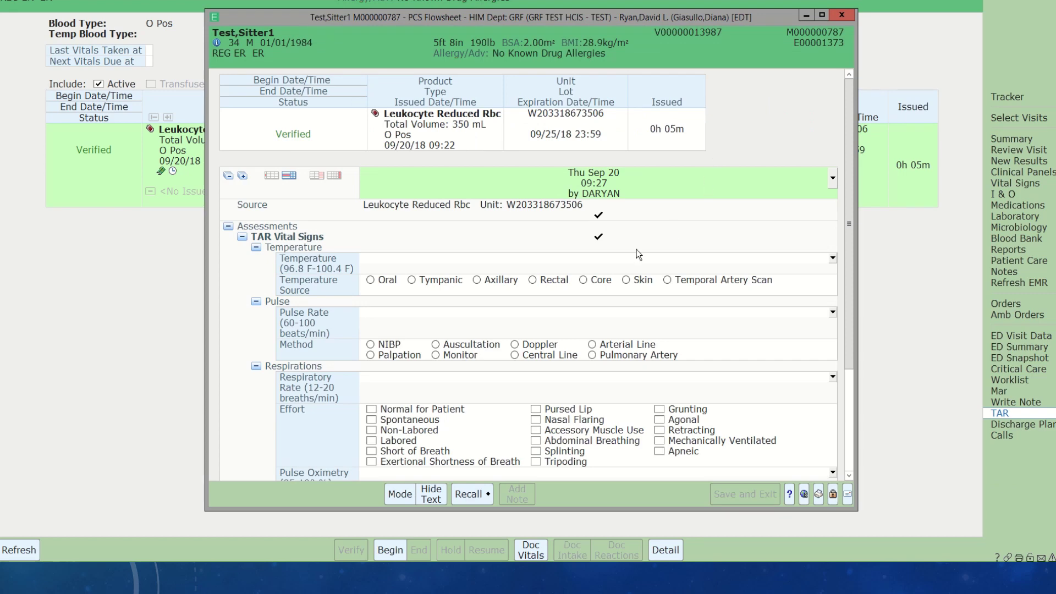
pyautogui.scroll(-1, 636, 250)
pyautogui.click(459, 226)
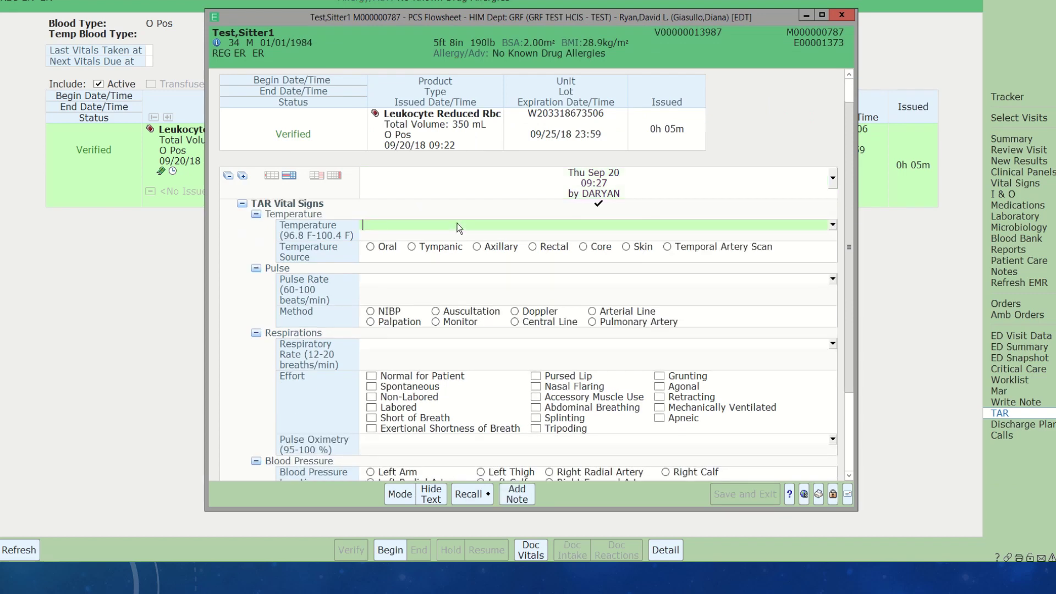
pyautogui.write('98')
pyautogui.click(370, 248)
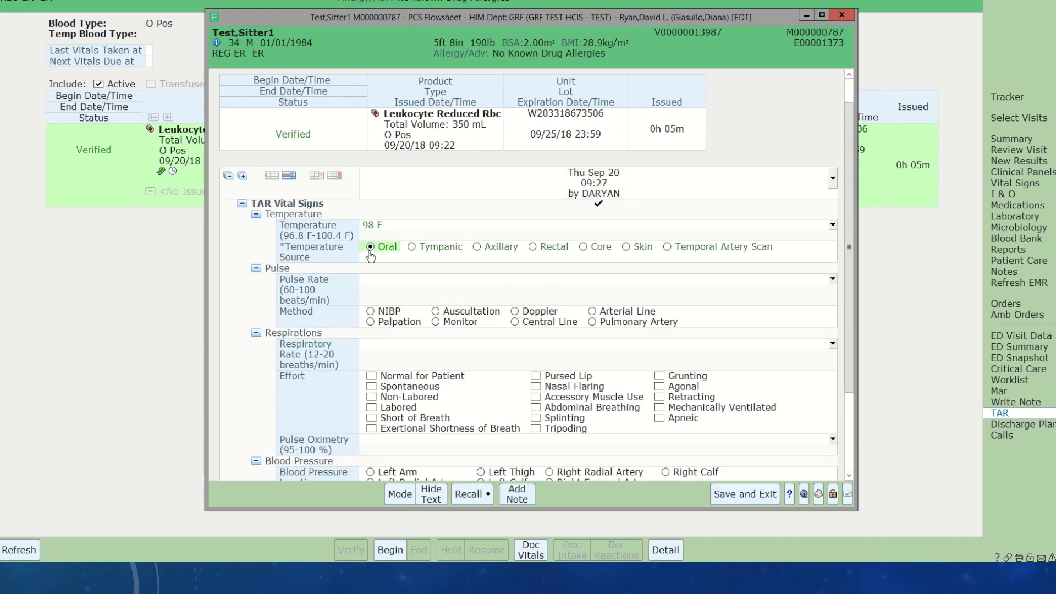
pyautogui.click(367, 280)
pyautogui.write('70')
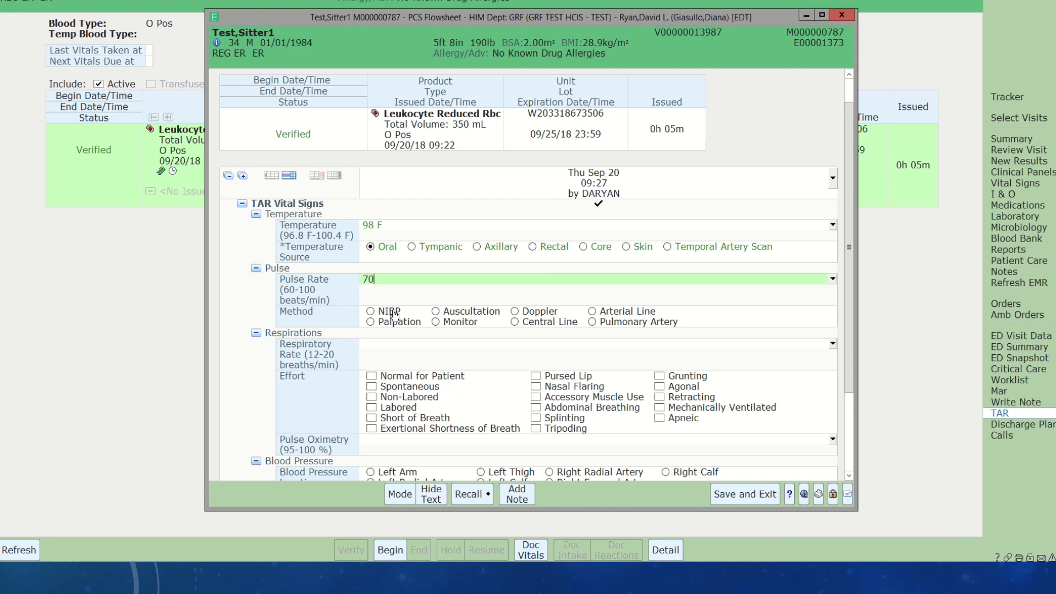
pyautogui.click(440, 322)
# - Enter respirations 16, normal effort, and blood pressure 130/70 on the left arm, automatic cuff, sitting
pyautogui.click(394, 348)
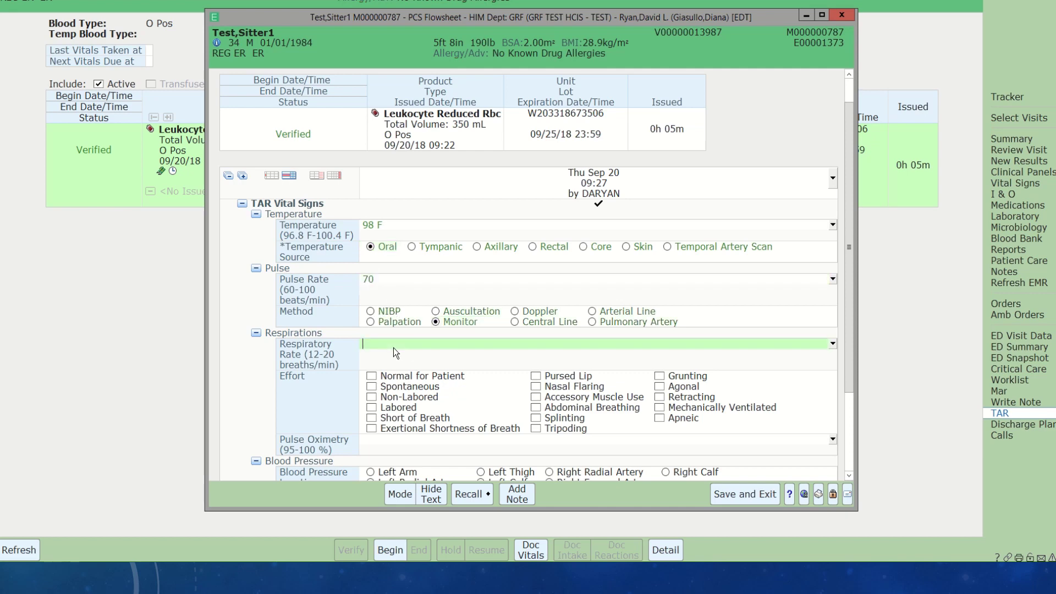
pyautogui.write('16')
pyautogui.click(372, 377)
pyautogui.scroll(-2, 380, 423)
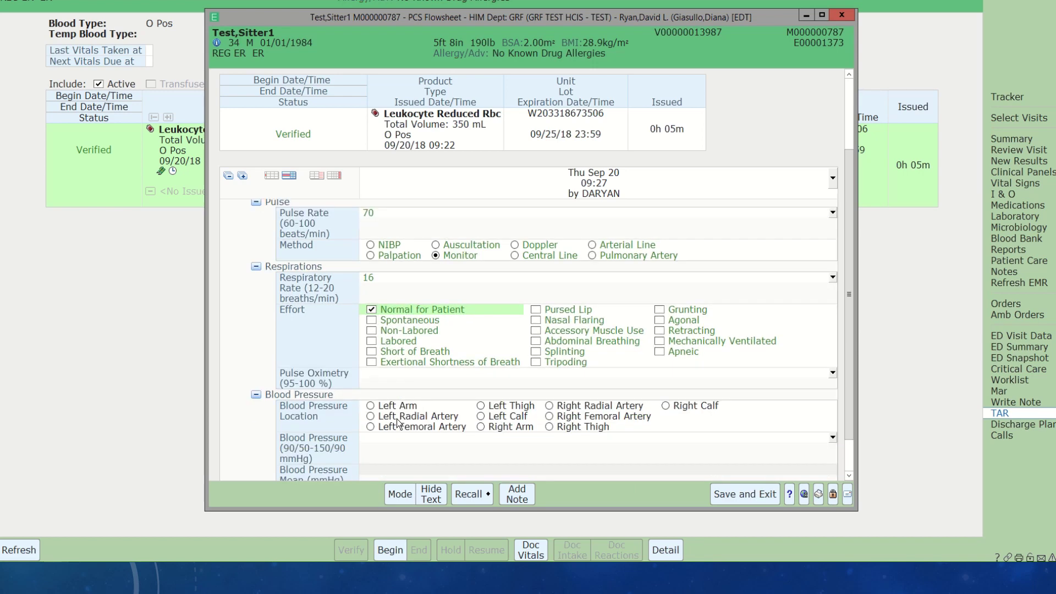
pyautogui.click(372, 406)
pyautogui.click(378, 448)
pyautogui.write('1')
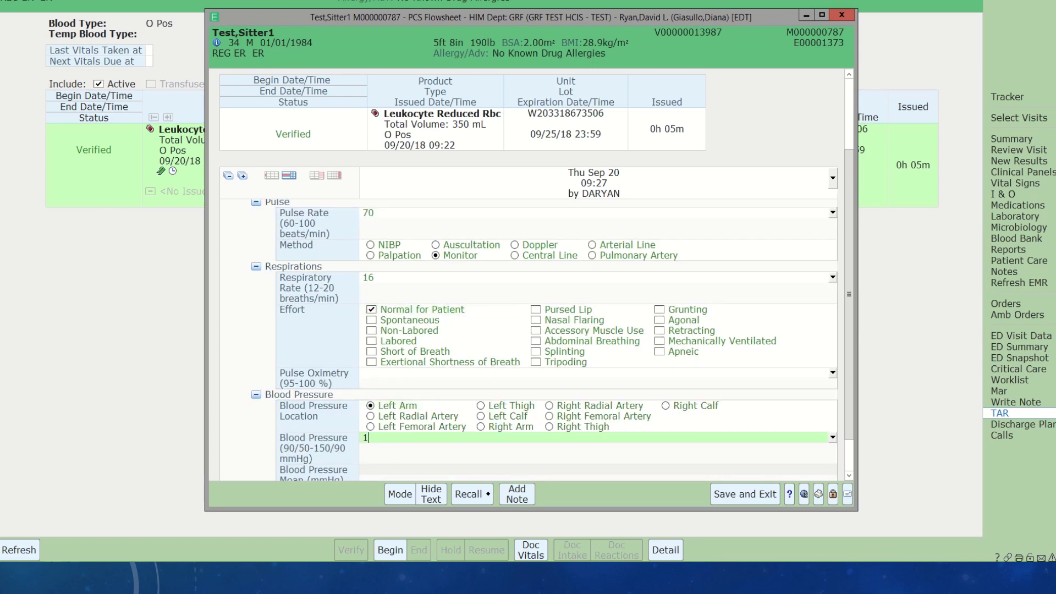
pyautogui.write('30/70')
pyautogui.scroll(-1, 416, 430)
pyautogui.click(370, 448)
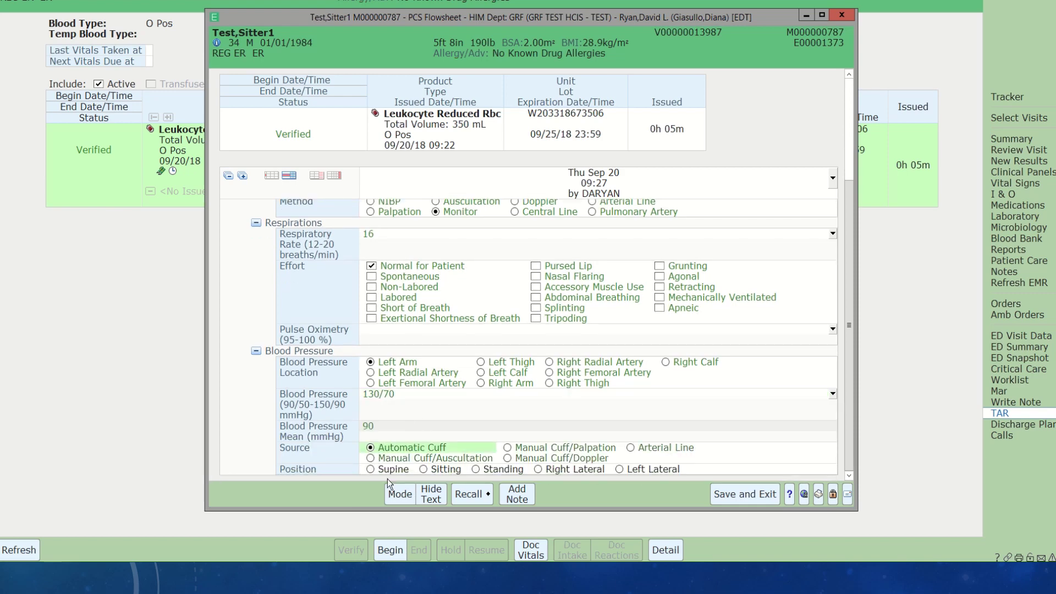
pyautogui.click(423, 469)
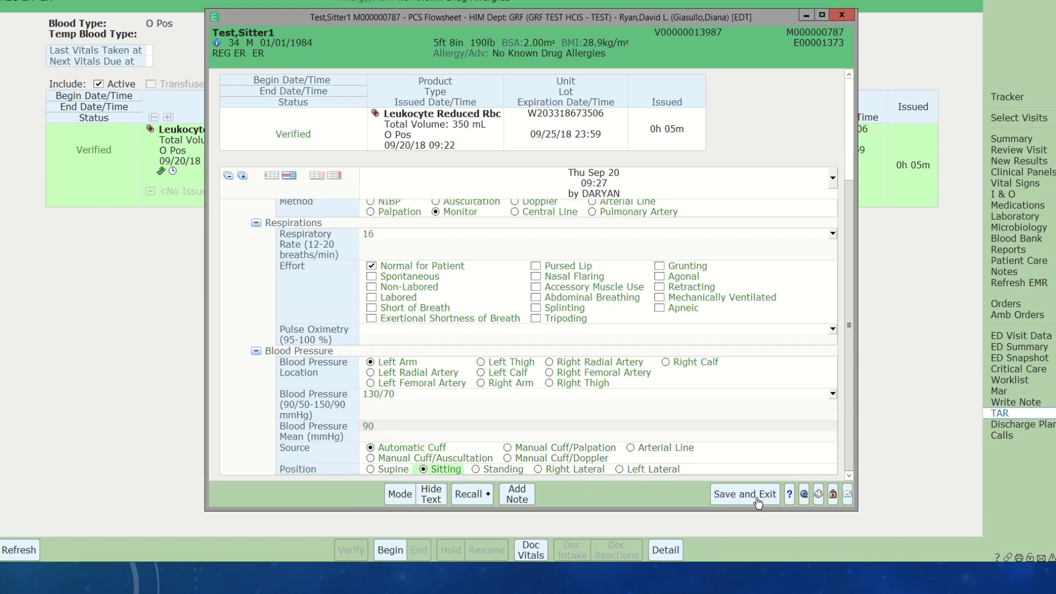
# - Attach a free-text nurse note reading TEST to the vitals flowsheet
pyautogui.click(517, 494)
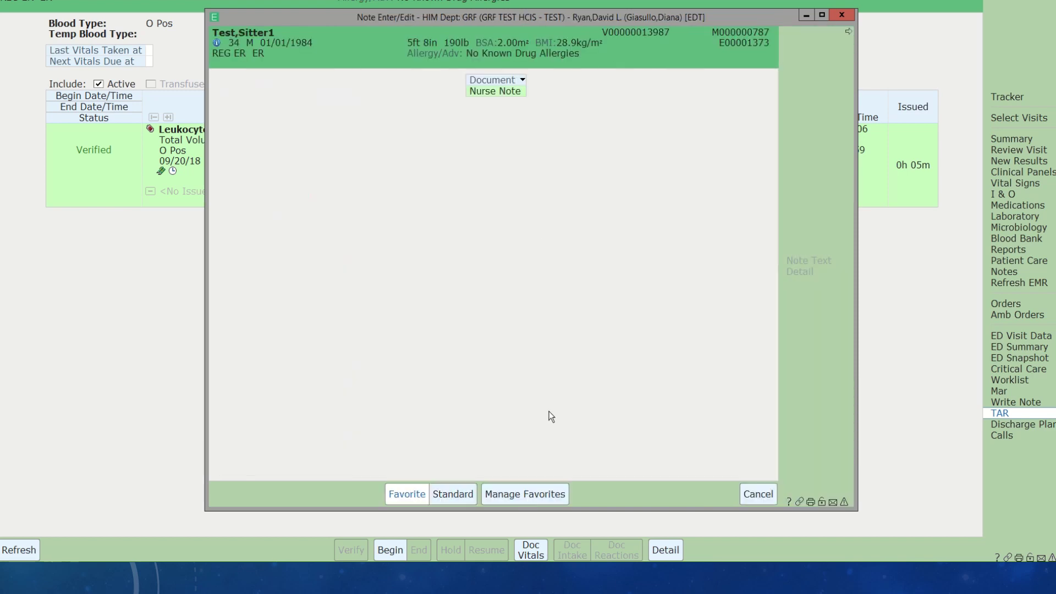
pyautogui.click(492, 94)
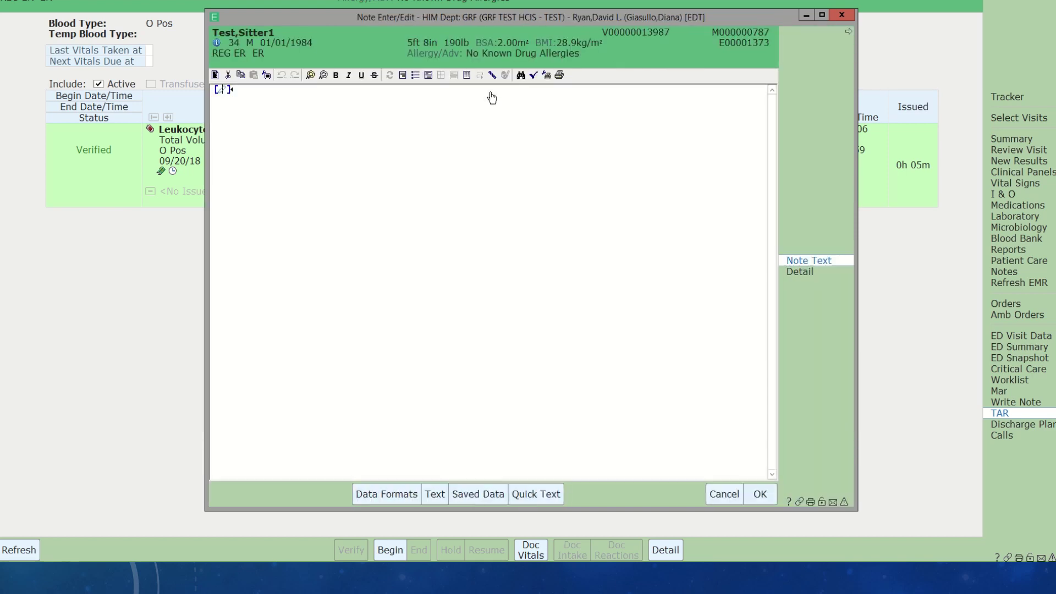
pyautogui.write('TEST')
pyautogui.click(759, 495)
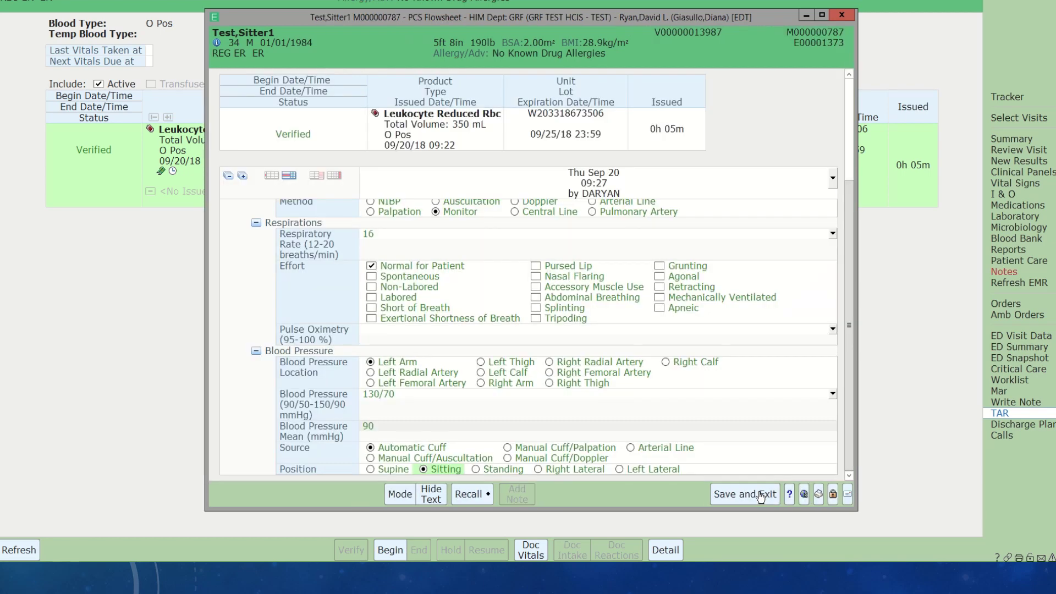
# - Review the entered pre-transfusion vitals and save them, closing the flowsheet
pyautogui.scroll(5, 704, 281)
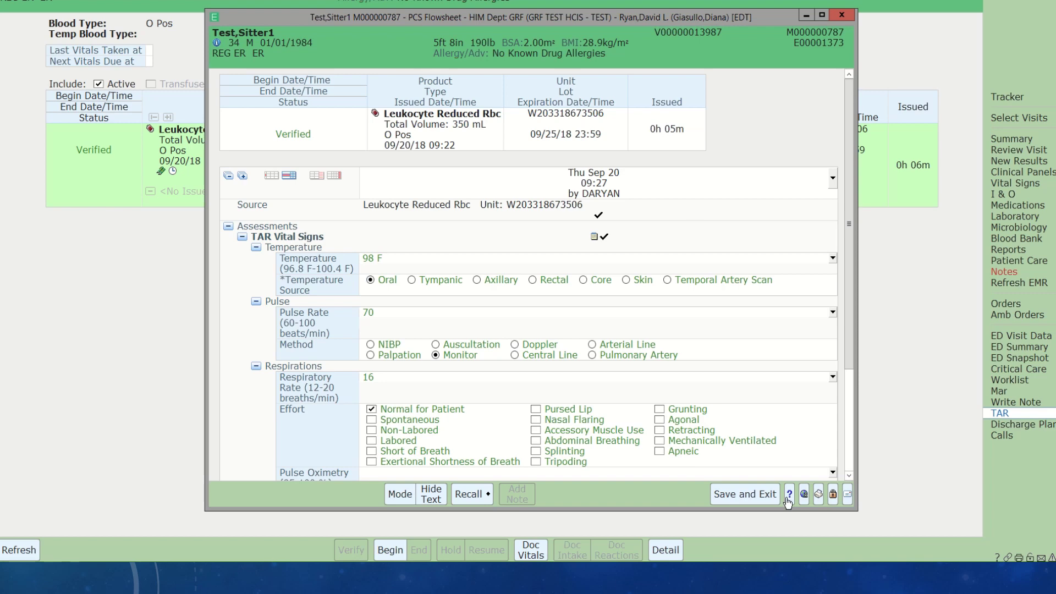
pyautogui.click(768, 501)
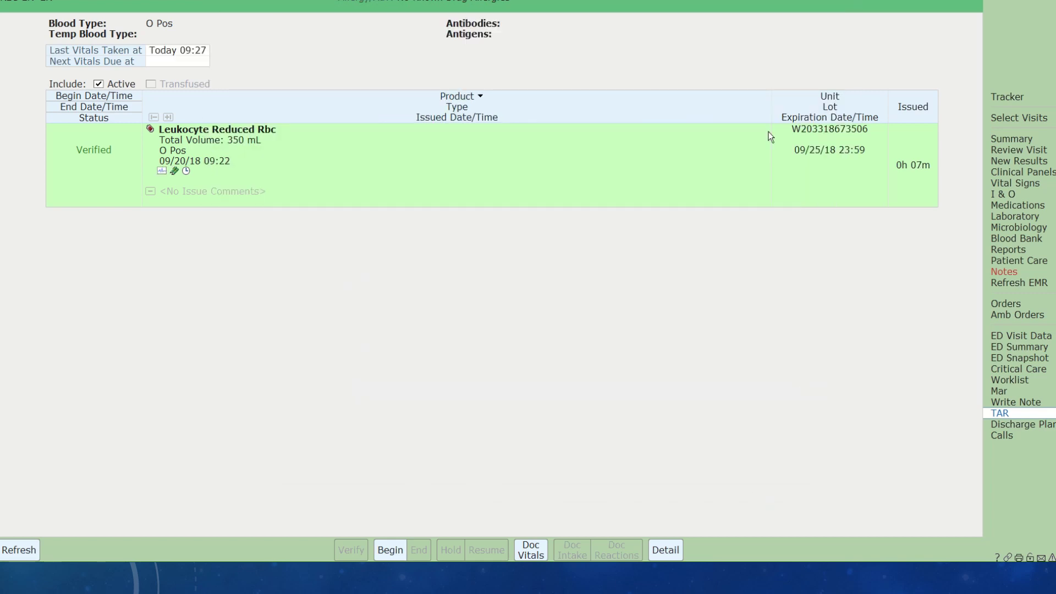
# - Begin the transfusion at the current time (09/20/18 09:29) and save it
pyautogui.click(389, 544)
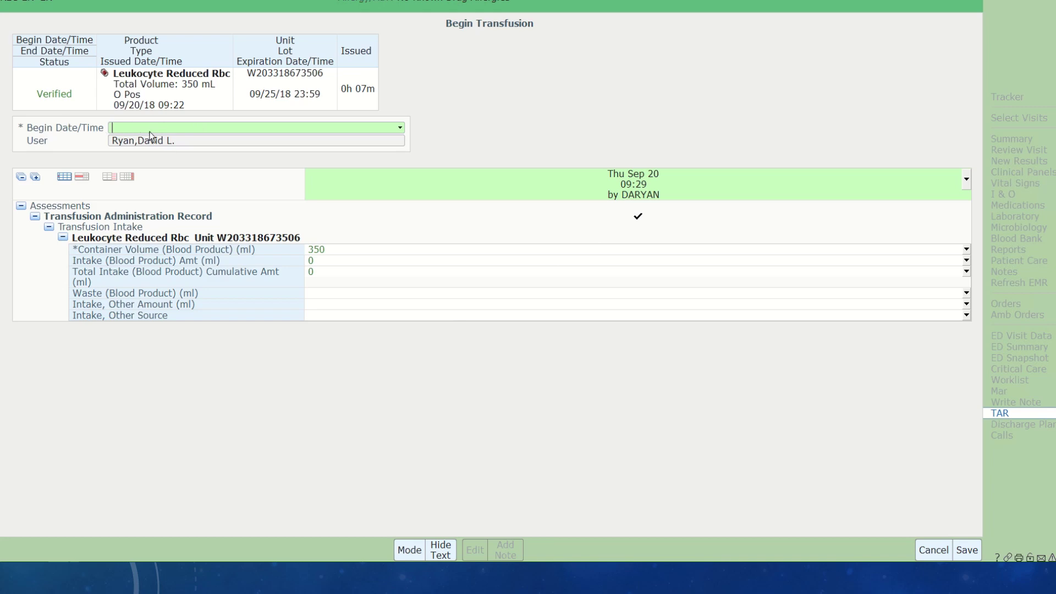
pyautogui.write('n')
pyautogui.press('Return')
pyautogui.click(967, 549)
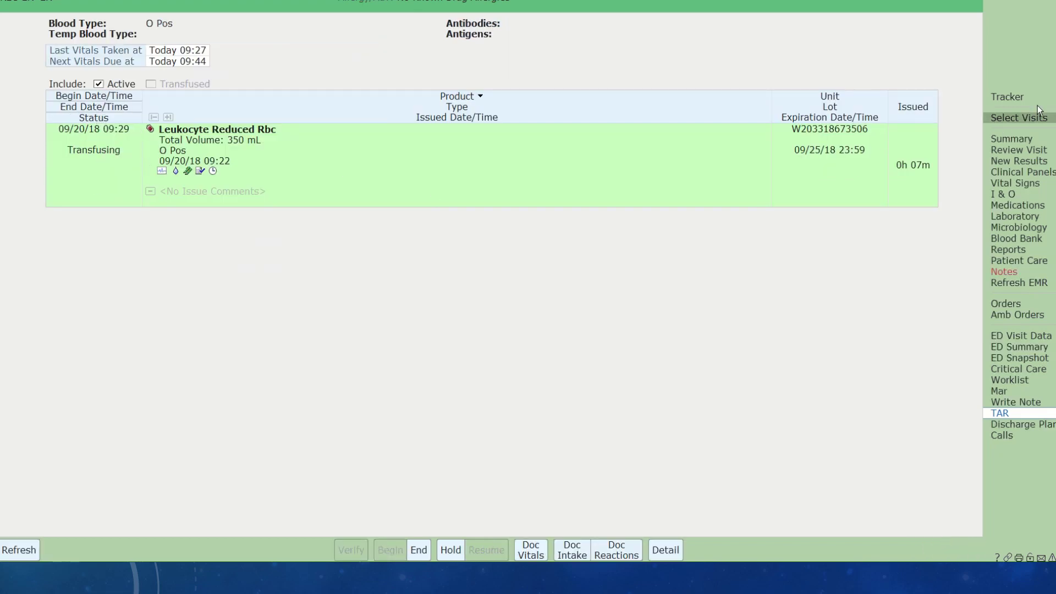
pyautogui.click(1022, 99)
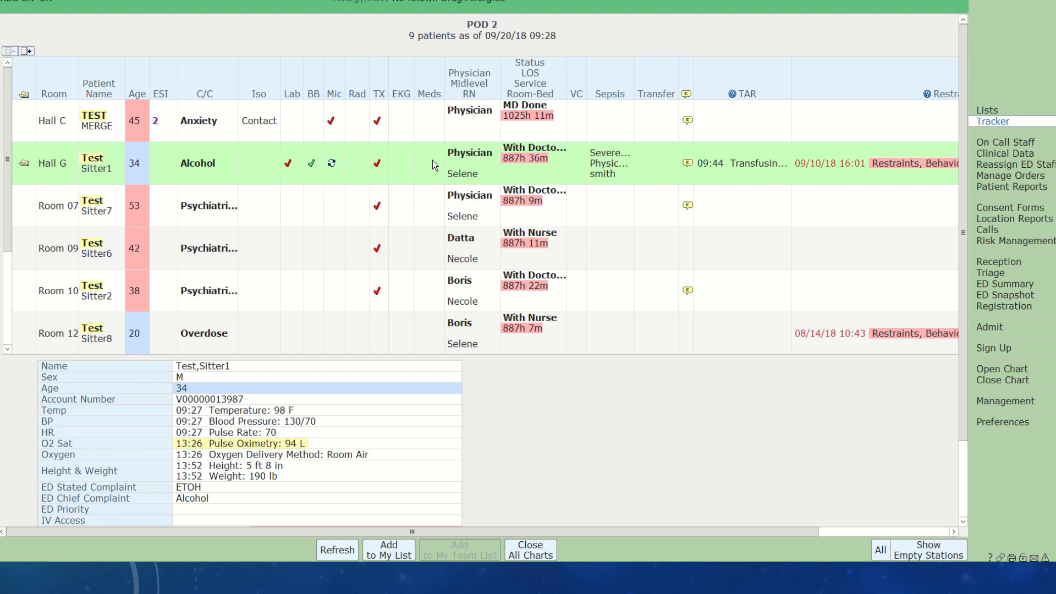
pyautogui.click(734, 165)
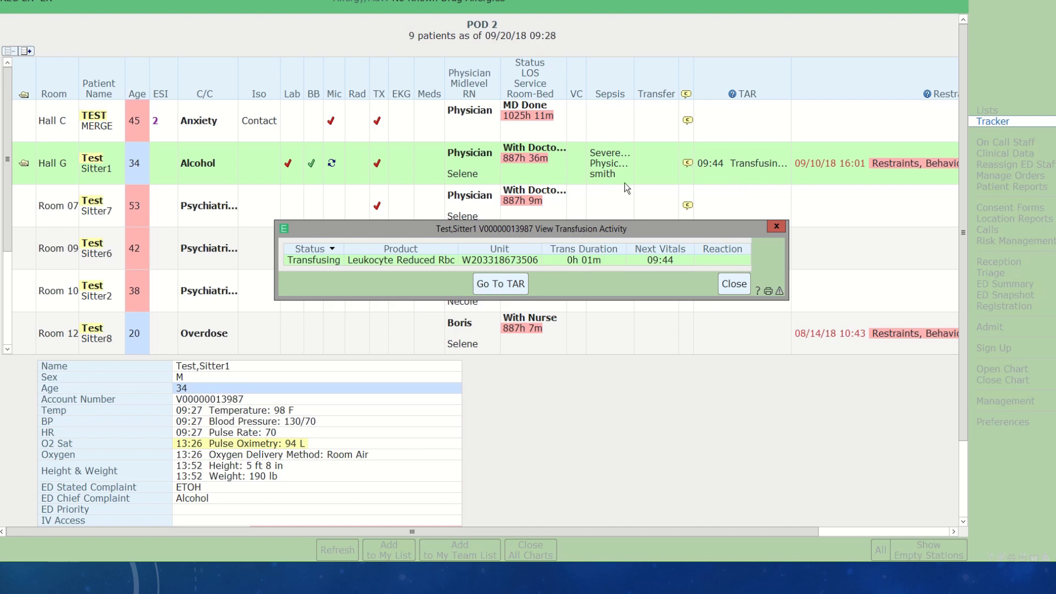
pyautogui.click(507, 288)
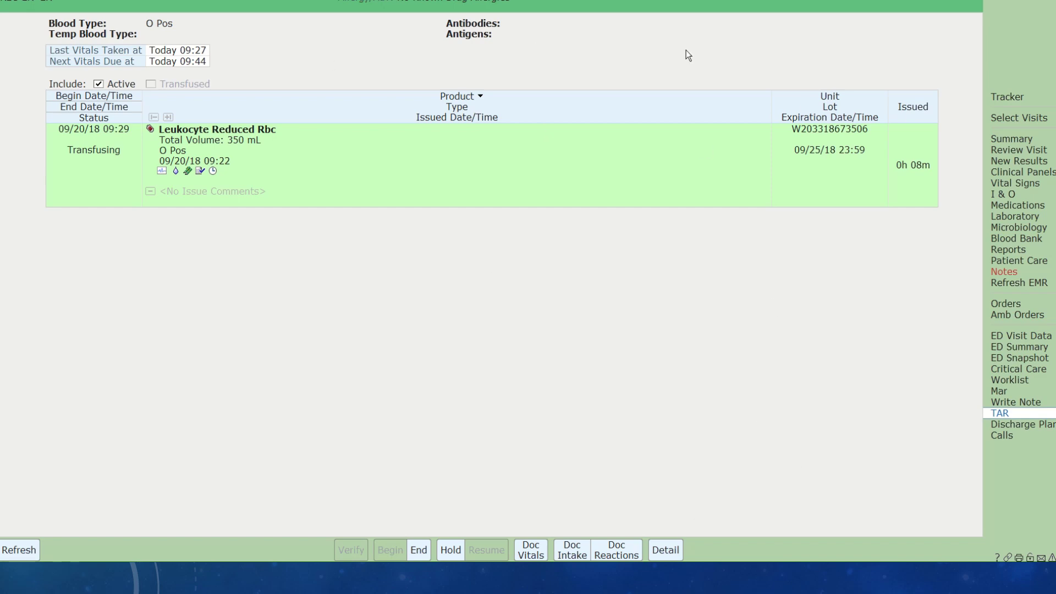
# - Document a transfusion reaction with Hives as the symptom
pyautogui.click(631, 550)
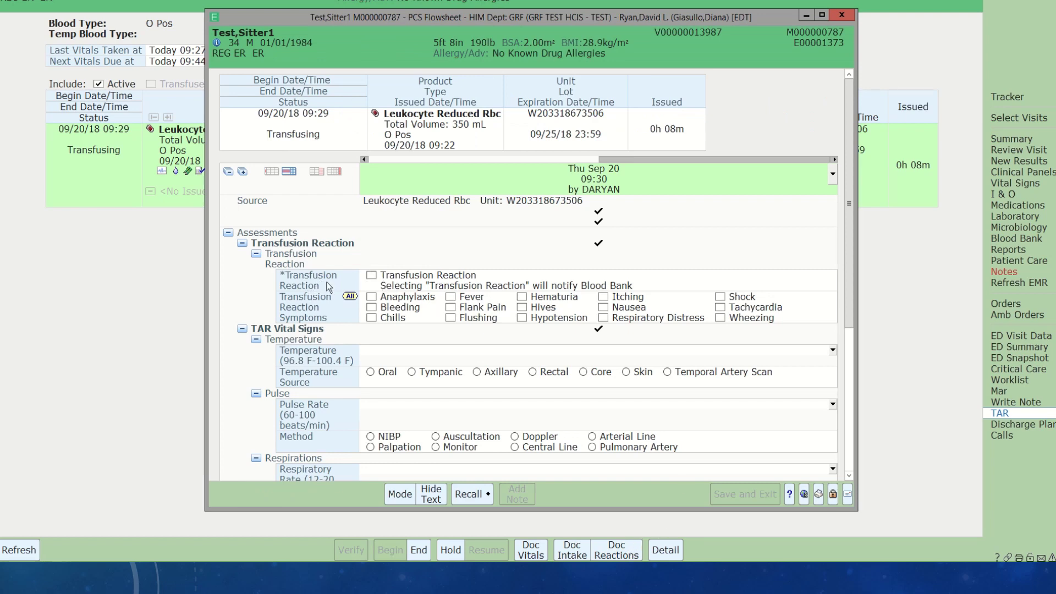
pyautogui.click(371, 276)
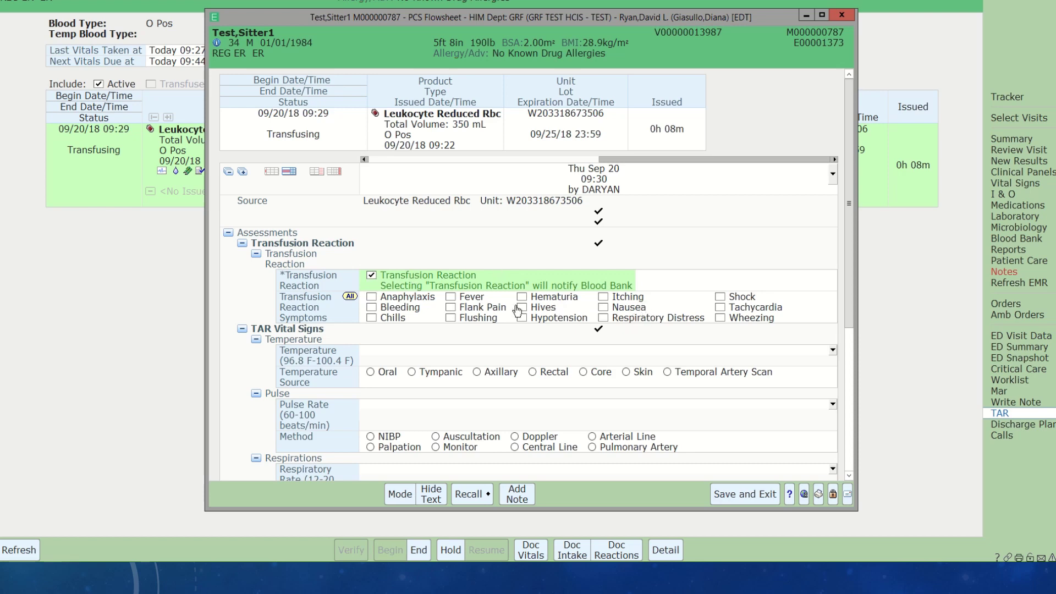
pyautogui.click(522, 309)
# - Record temperature 98 oral and pulse 70 by monitor with the reaction, then save
pyautogui.click(408, 351)
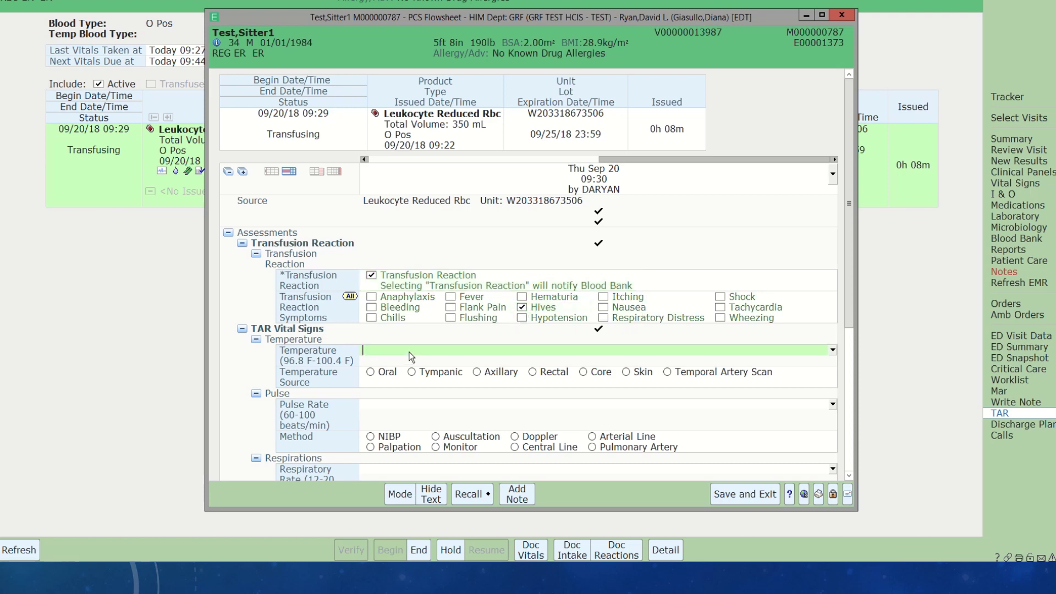
pyautogui.write('98')
pyautogui.click(371, 372)
pyautogui.click(384, 412)
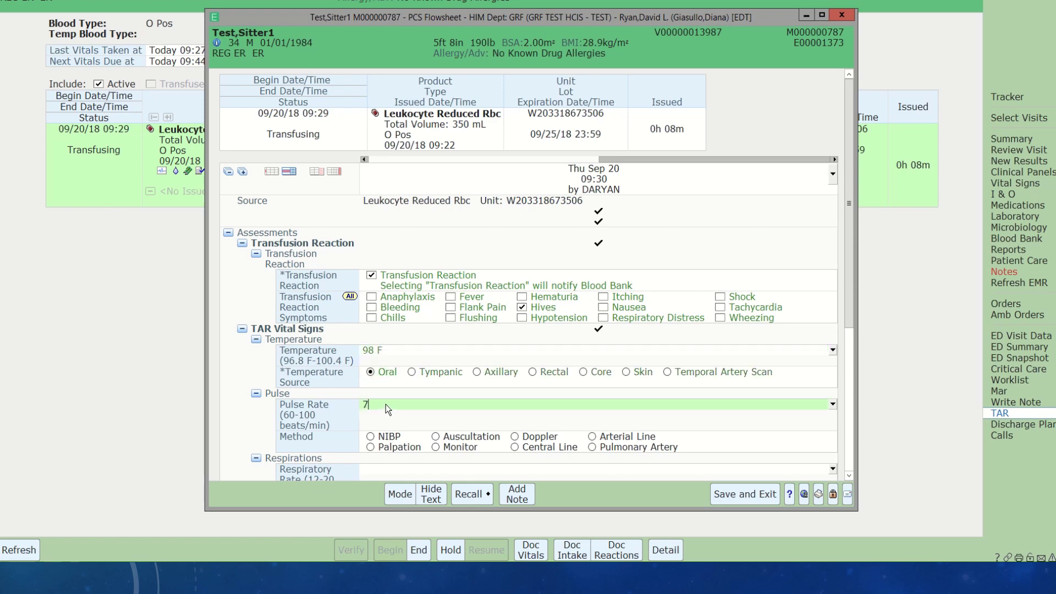
pyautogui.write('70')
pyautogui.click(437, 447)
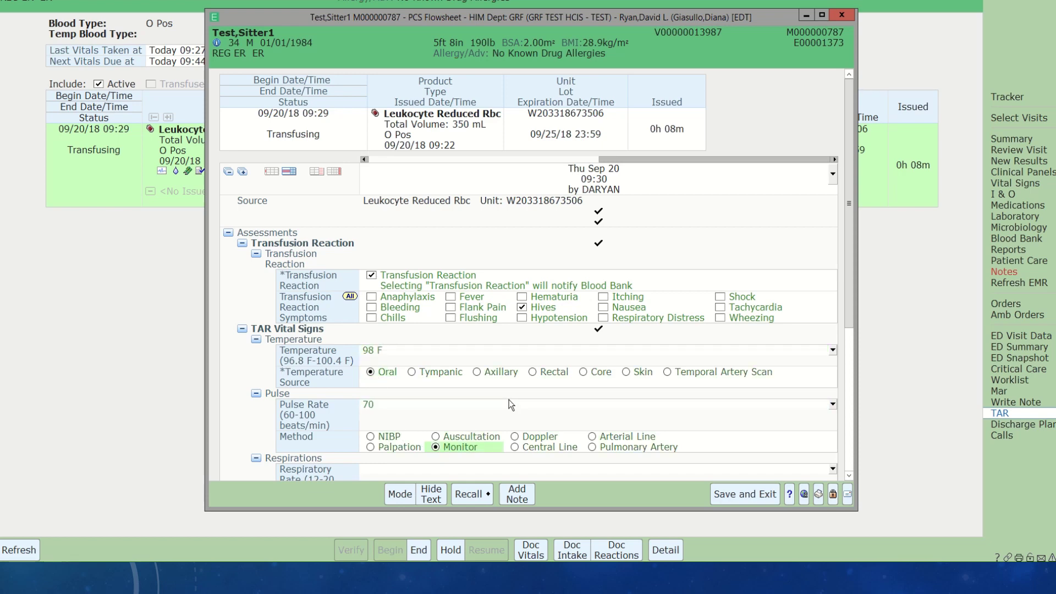
pyautogui.scroll(-1, 509, 400)
pyautogui.scroll(-2, 491, 385)
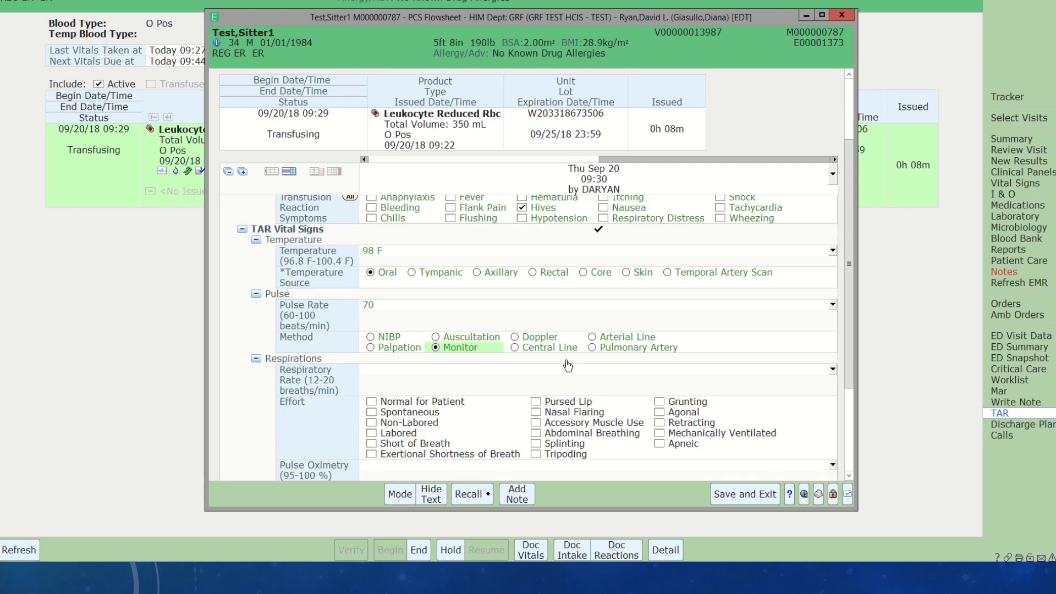
pyautogui.scroll(-4, 567, 366)
pyautogui.scroll(2, 719, 427)
pyautogui.scroll(2, 719, 428)
pyautogui.click(752, 494)
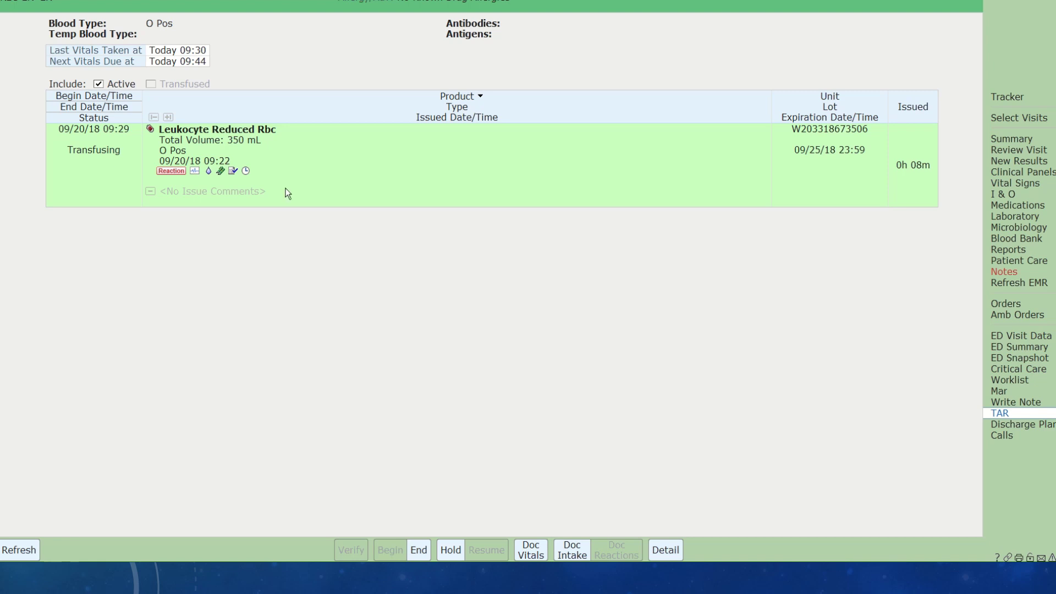
# - Put the transfusion on hold now with comment 'hives' and container volume 340
pyautogui.click(450, 550)
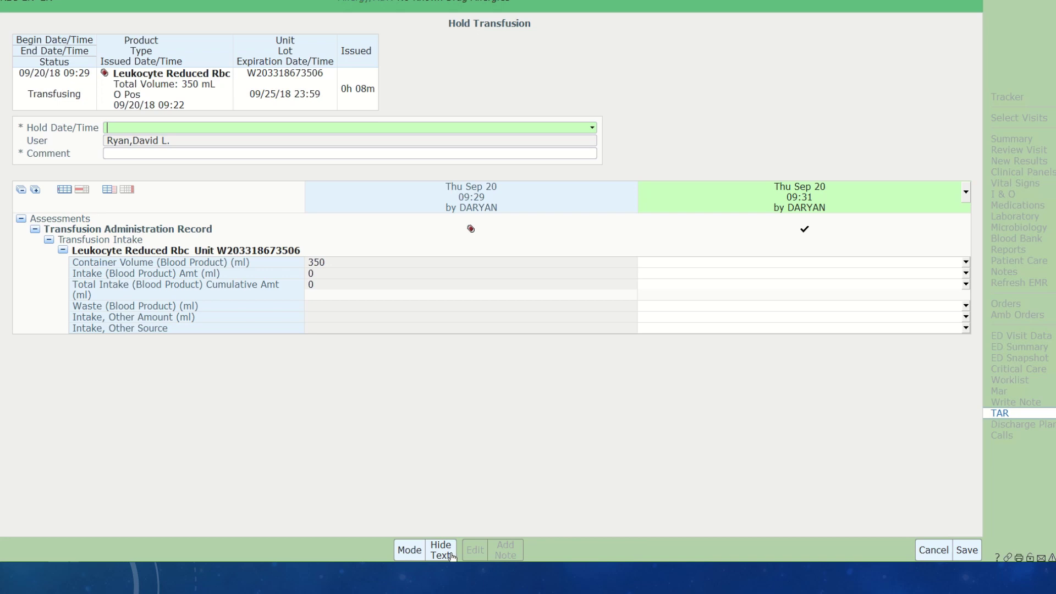
pyautogui.write('n')
pyautogui.press('Tab')
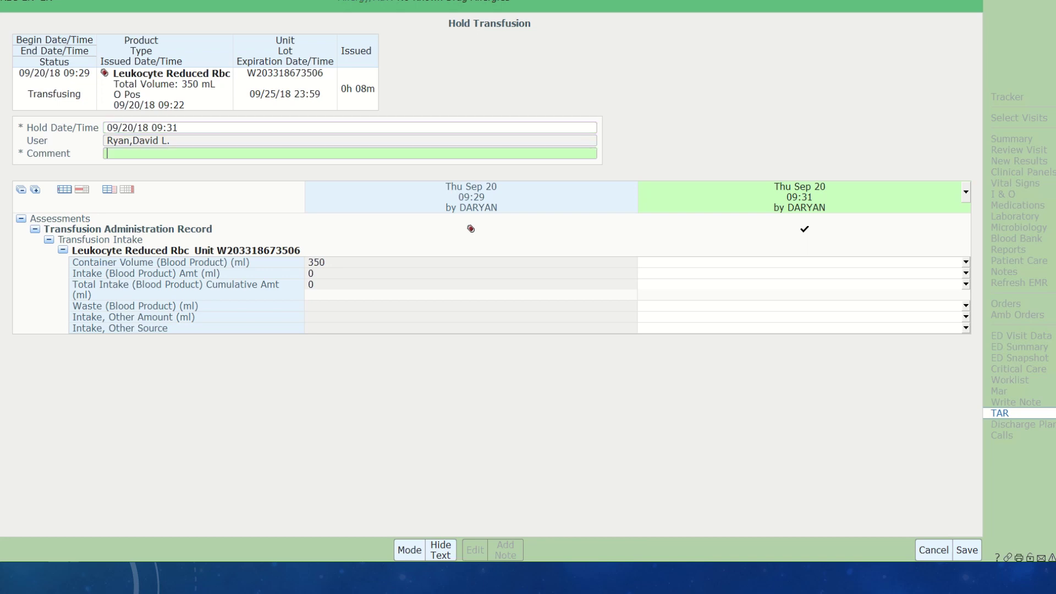
pyautogui.write('hives')
pyautogui.press('Tab')
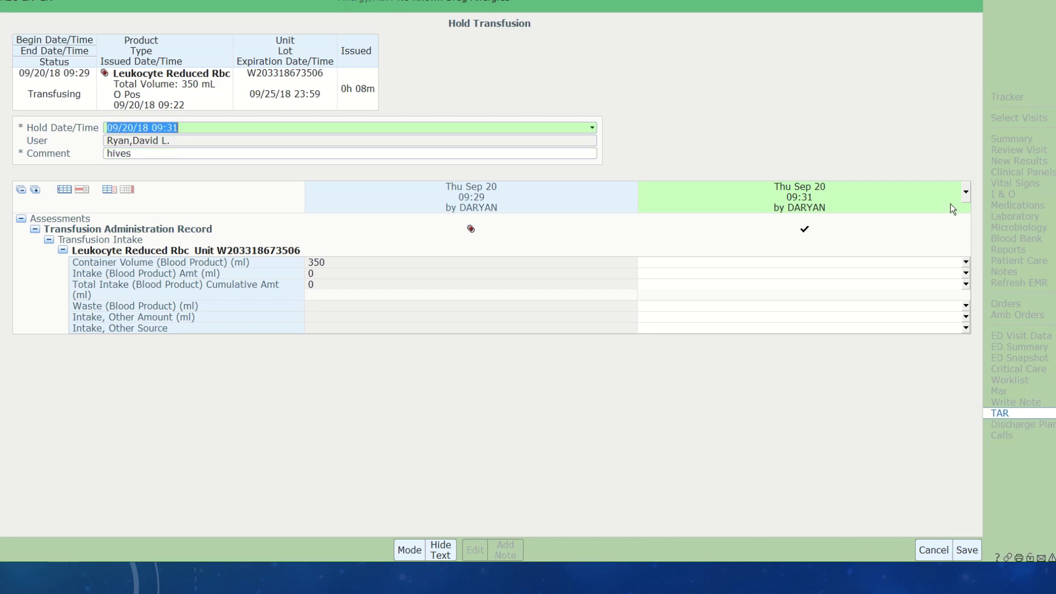
pyautogui.click(648, 262)
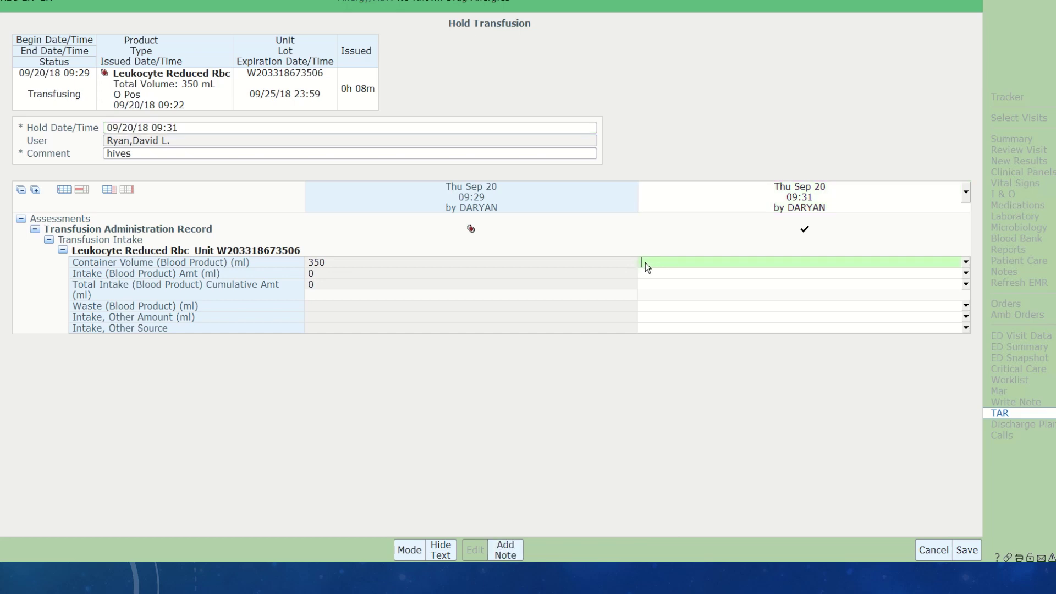
pyautogui.write('340')
pyautogui.click(967, 549)
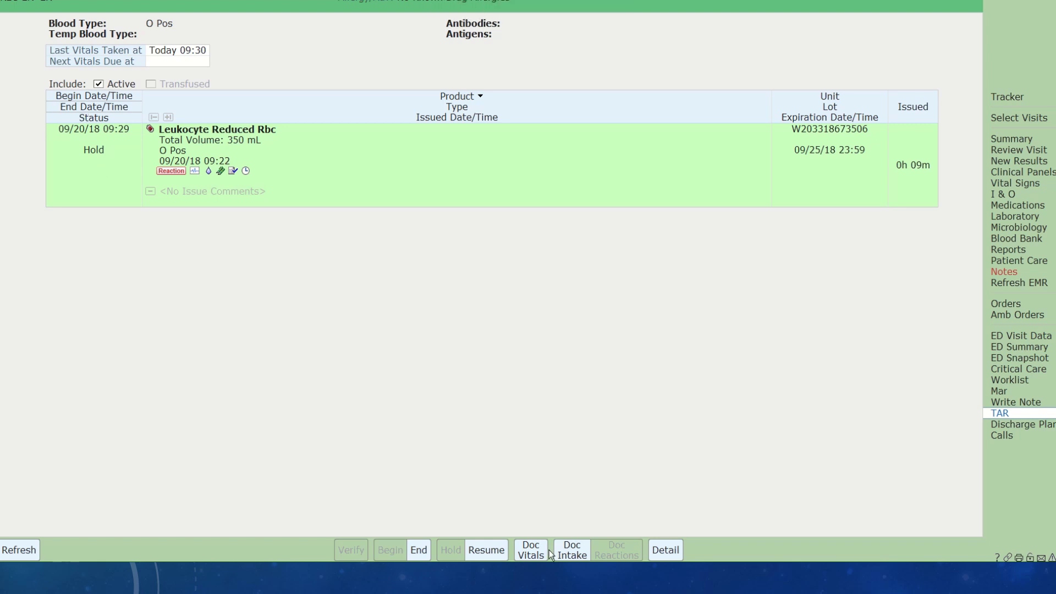
# - Resume the transfusion now with comment 'can restart per bb and md' and container volume 340
pyautogui.click(486, 550)
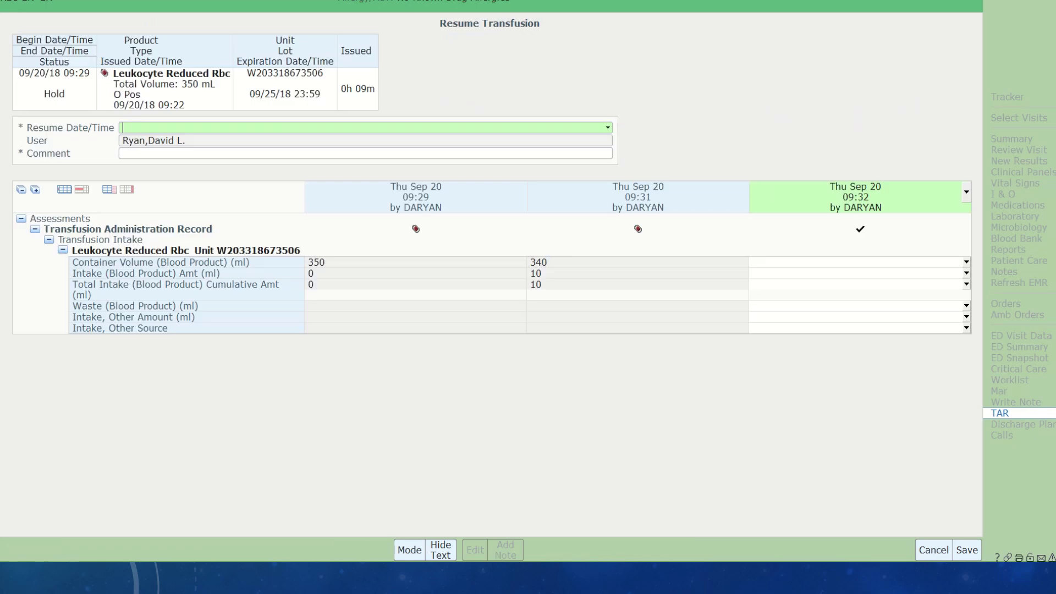
pyautogui.write('n')
pyautogui.press('Tab')
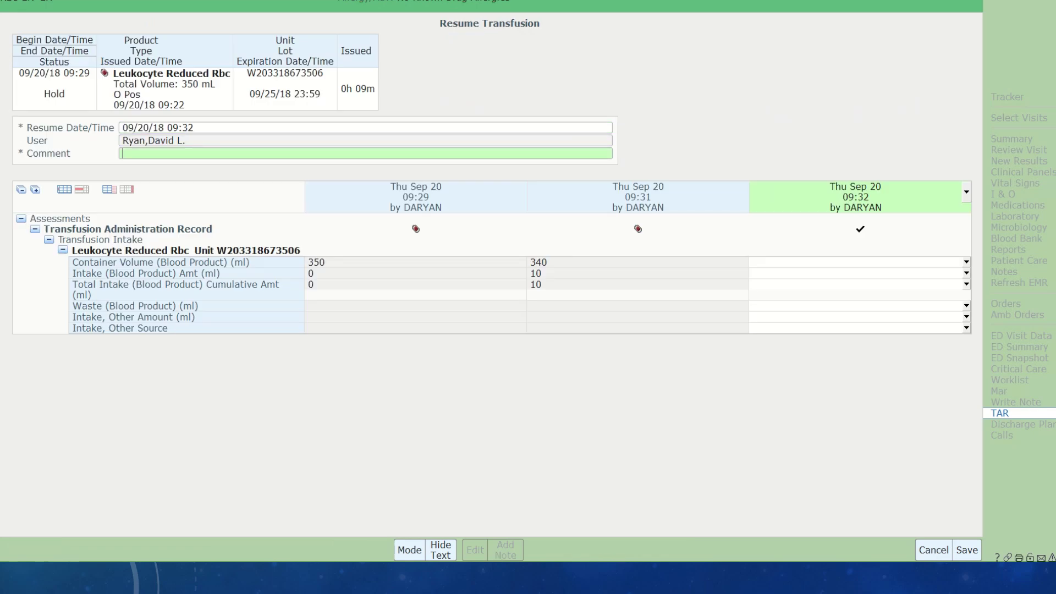
pyautogui.write('can restart per bb andmd')
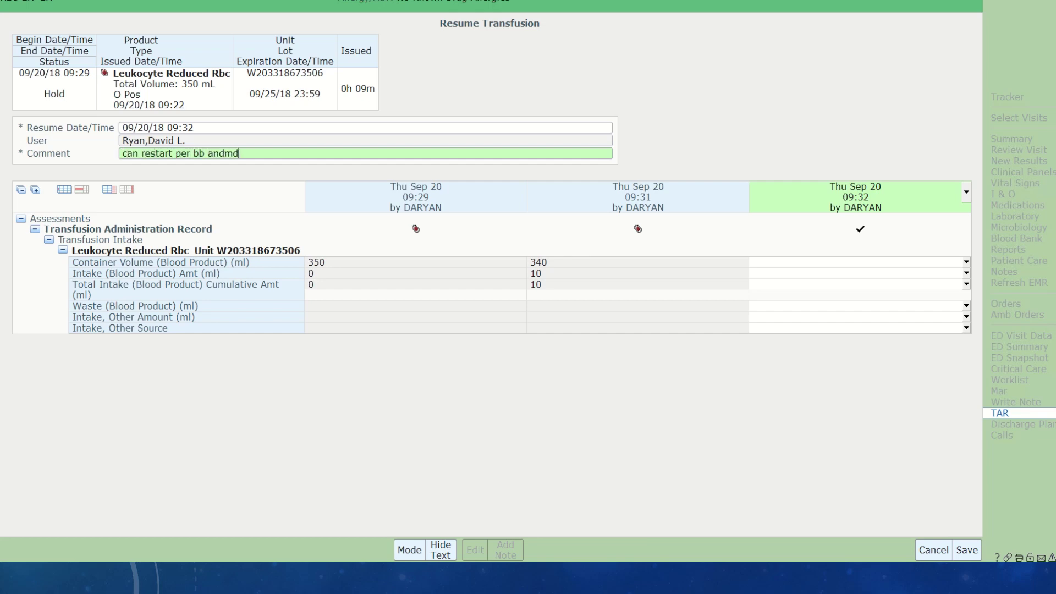
pyautogui.press('Left')
pyautogui.press('Left')
pyautogui.hotkey('shift', 'Tab')
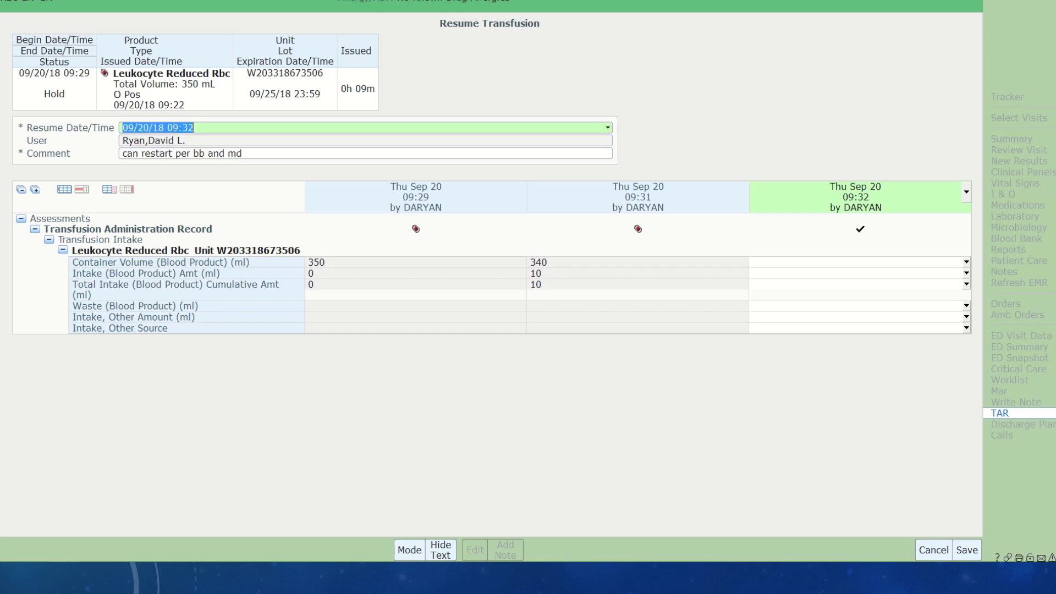
pyautogui.click(815, 262)
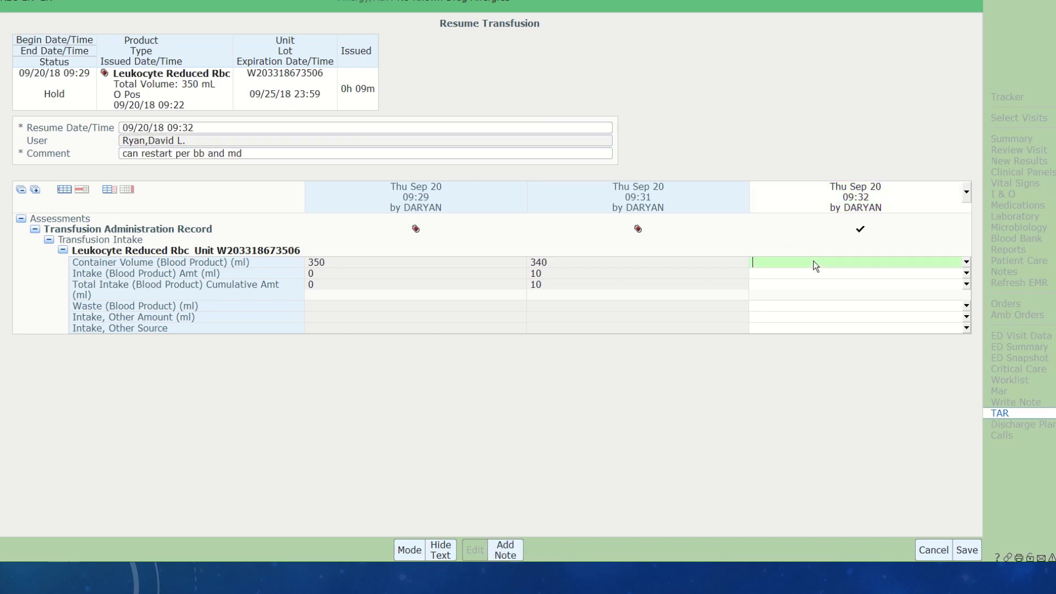
pyautogui.write('340')
pyautogui.press('Return')
pyautogui.click(966, 550)
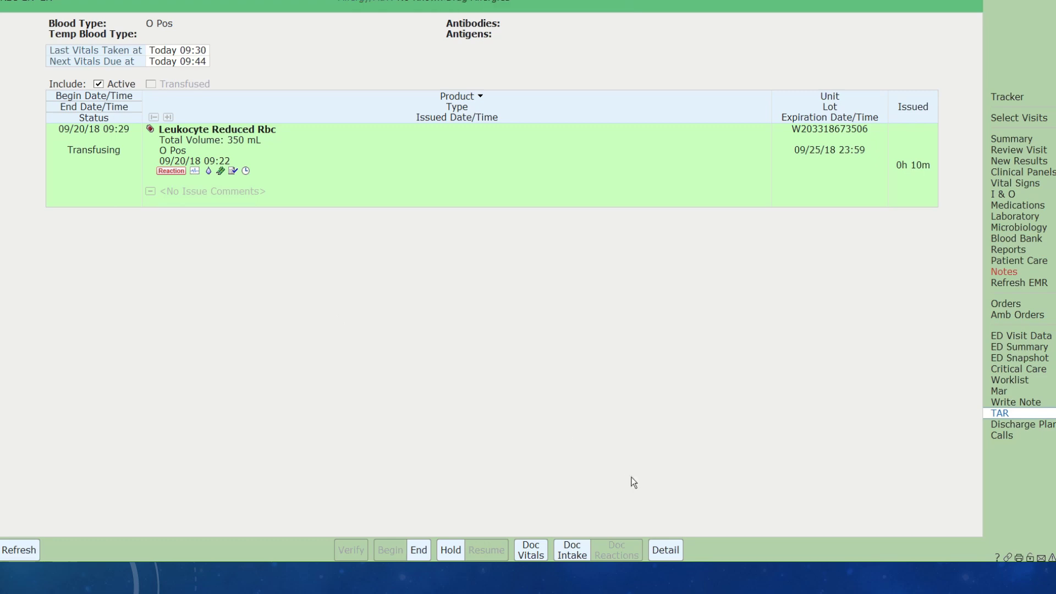
# - Record post-resume vitals of temperature 98 oral and pulse 70 by monitor, and save
pyautogui.click(527, 554)
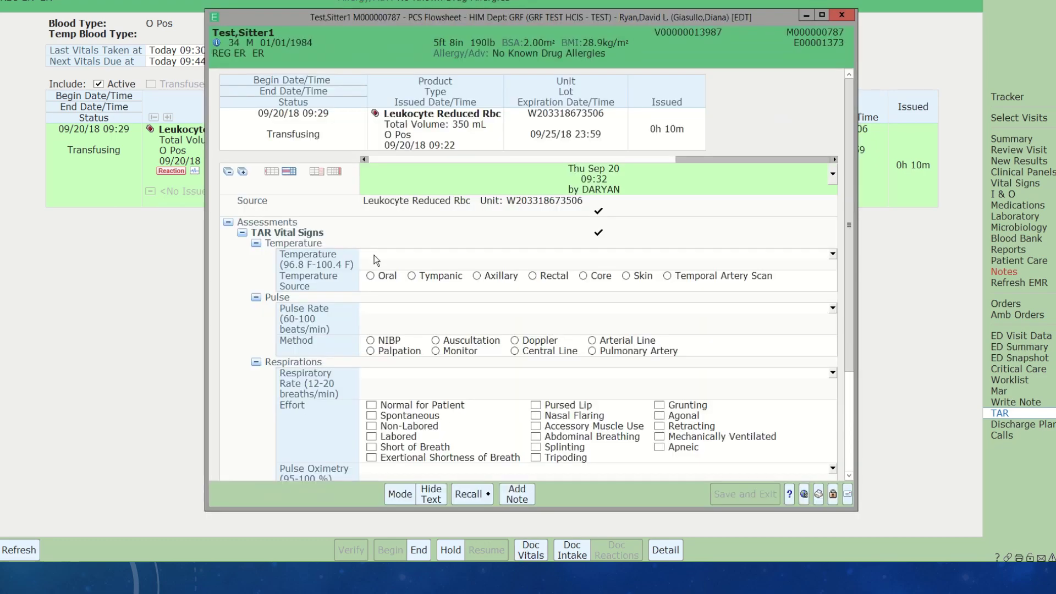
pyautogui.click(375, 254)
pyautogui.write('98')
pyautogui.click(372, 278)
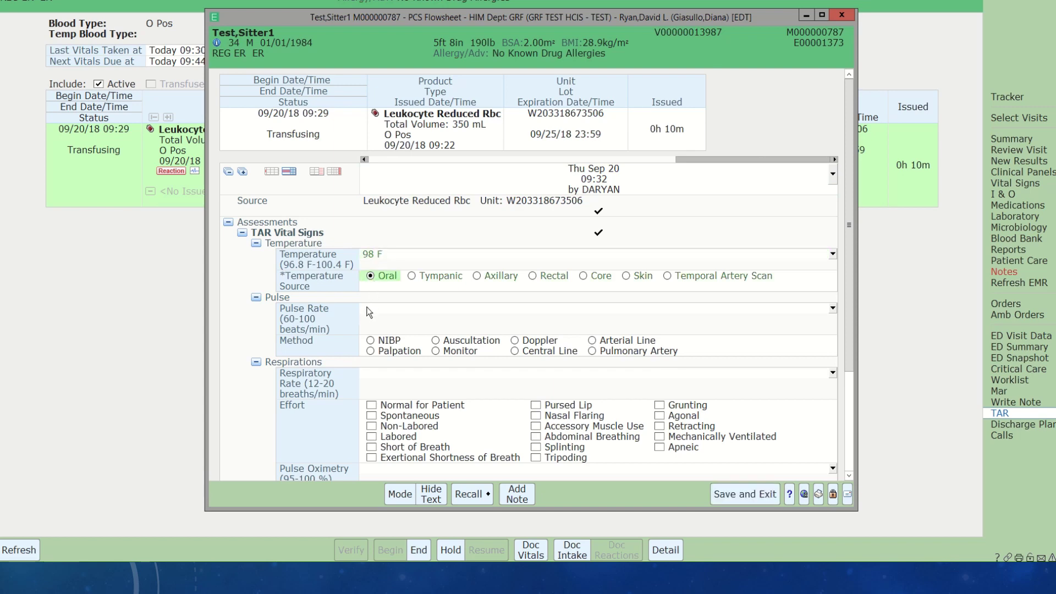
pyautogui.click(371, 310)
pyautogui.write('70')
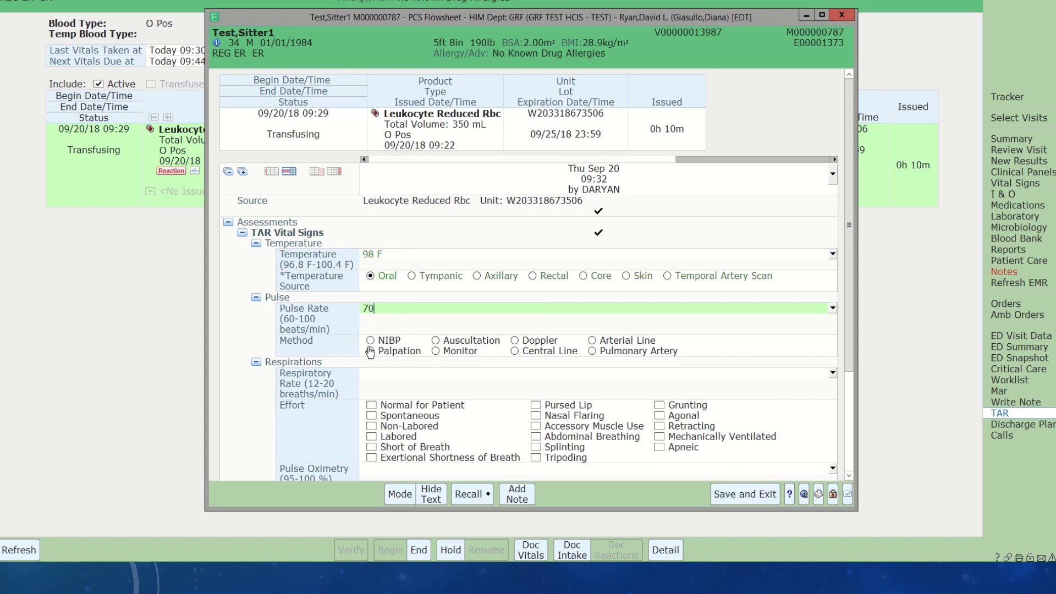
pyautogui.click(436, 352)
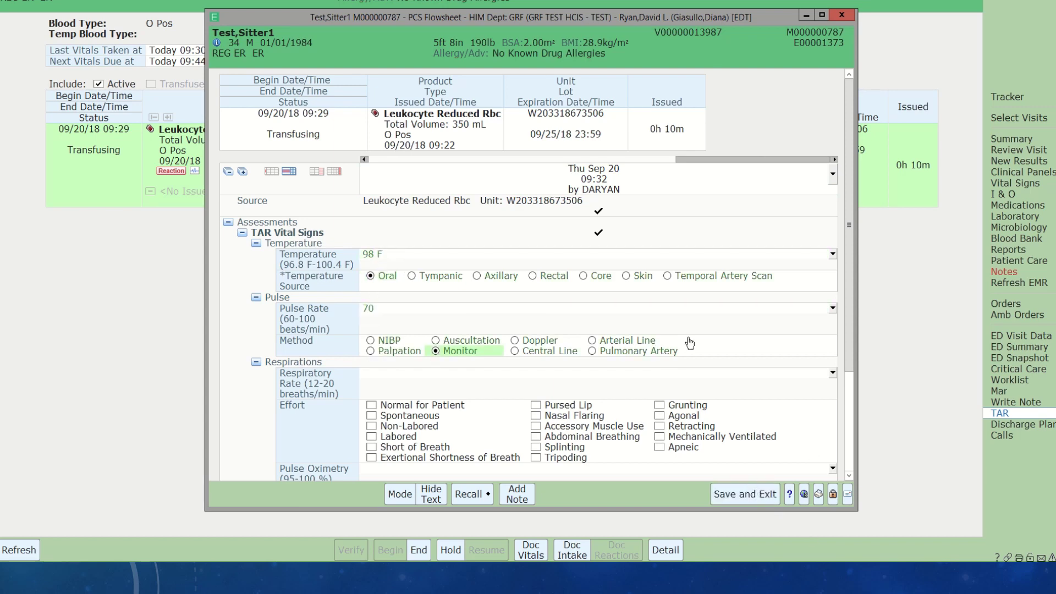
pyautogui.click(750, 497)
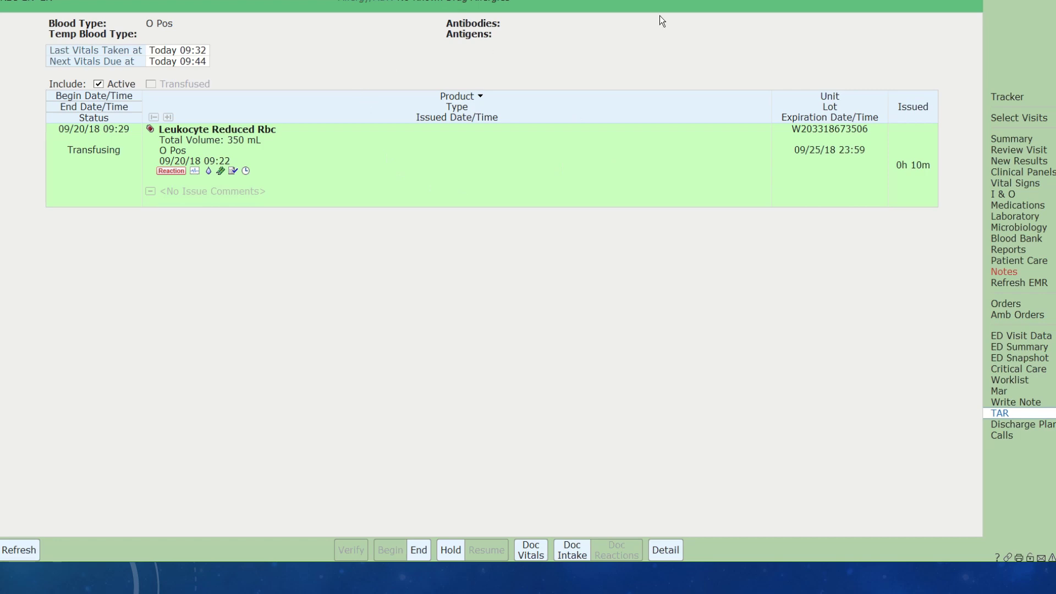
# - End the transfusion now with final container volume 0 so intake fills 340, and save
pyautogui.click(417, 550)
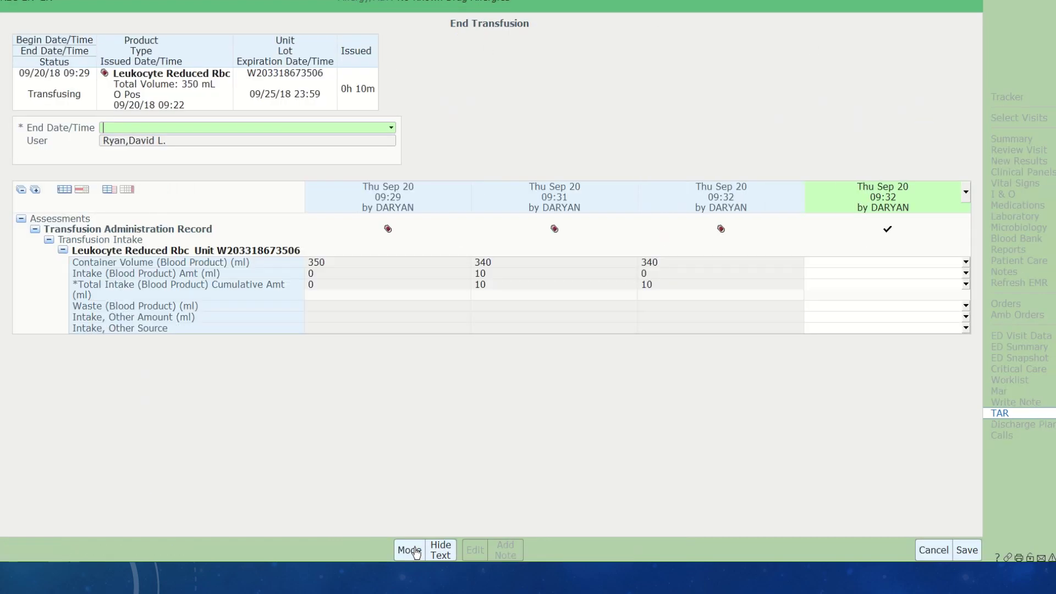
pyautogui.write('n')
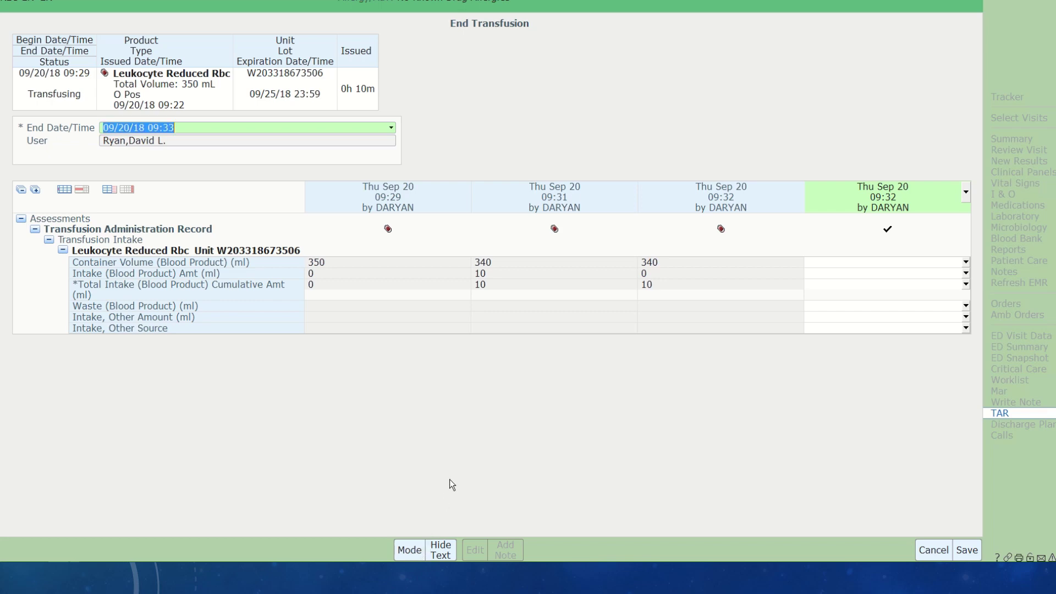
pyautogui.click(830, 263)
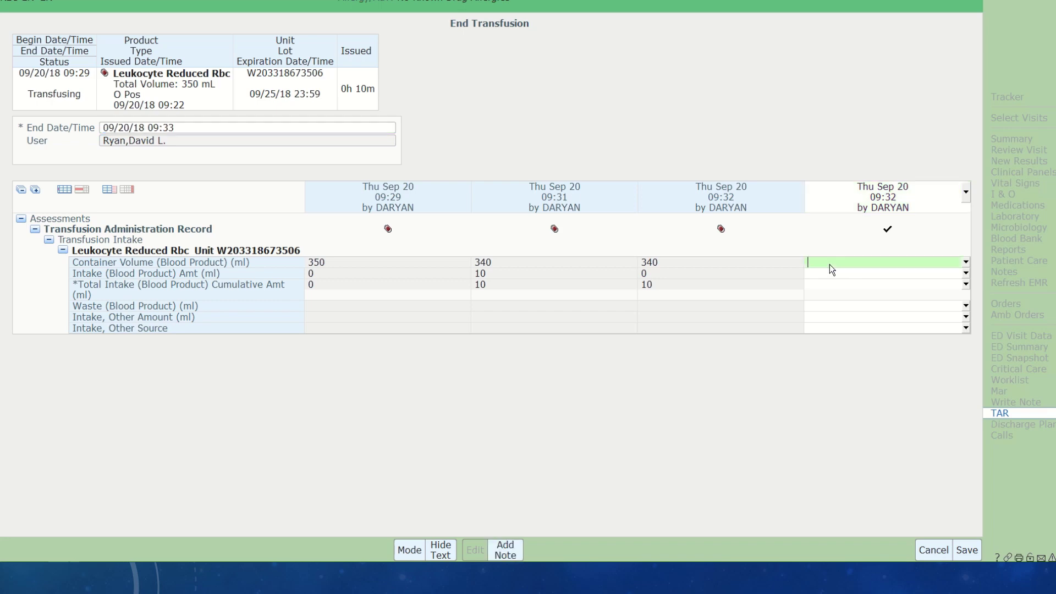
pyautogui.press('Return')
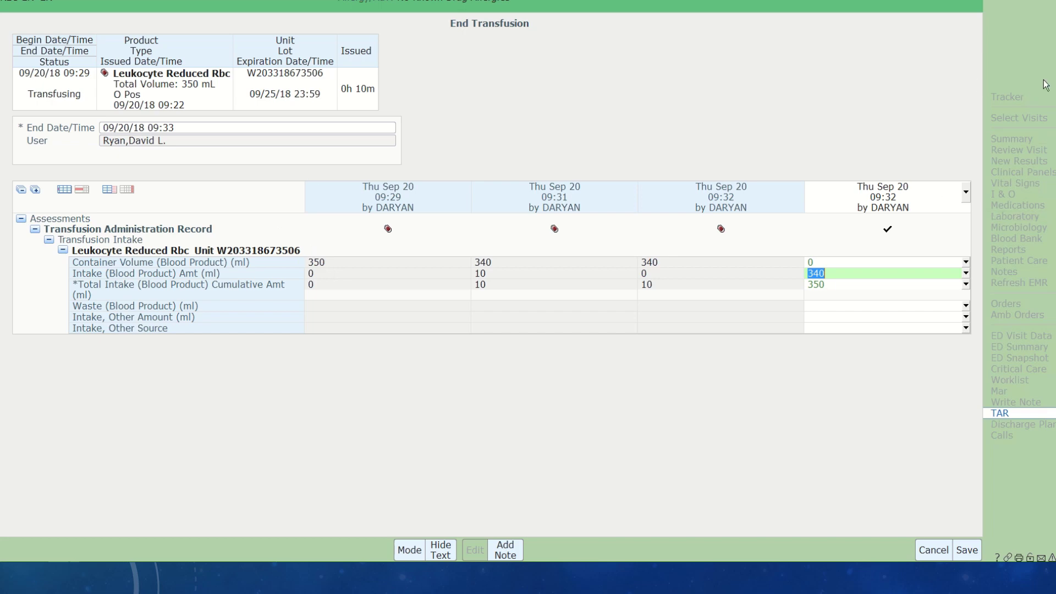
pyautogui.click(966, 550)
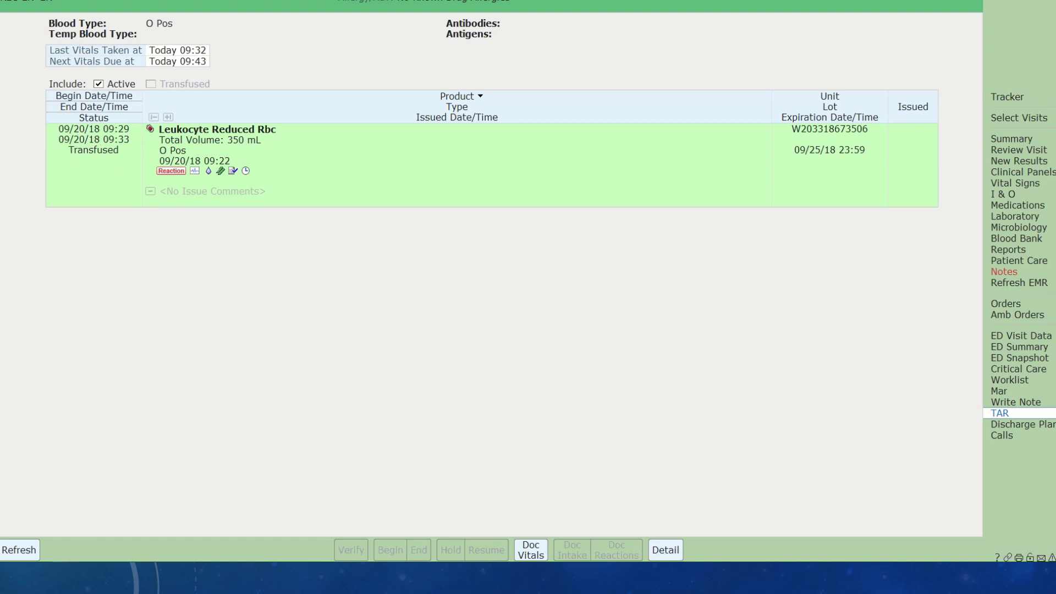
# - Reopen the test patient's chart from the Tracker and view the Vital Signs table
pyautogui.click(1008, 97)
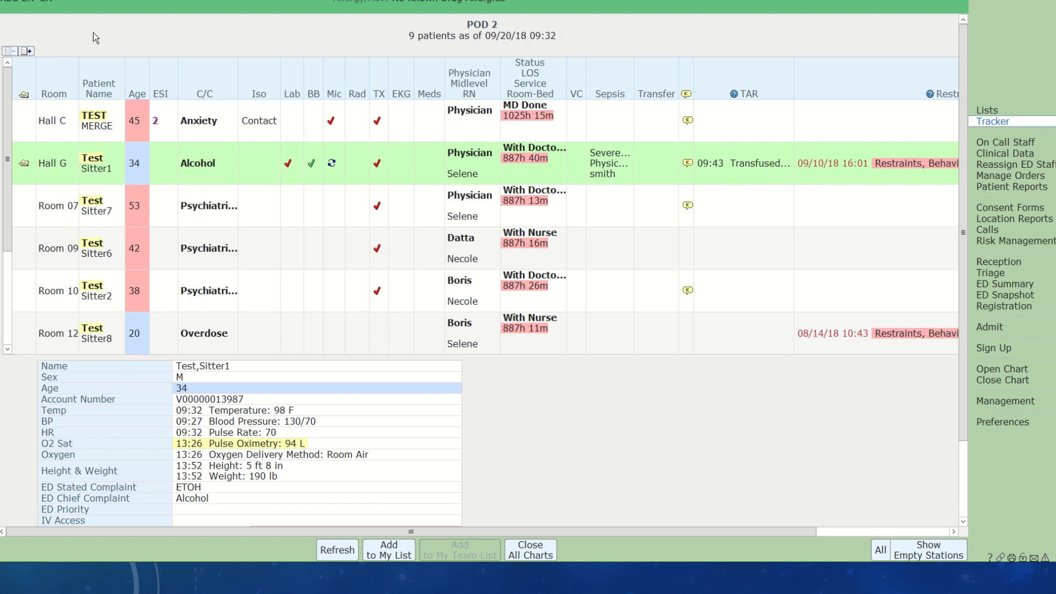
pyautogui.click(24, 165)
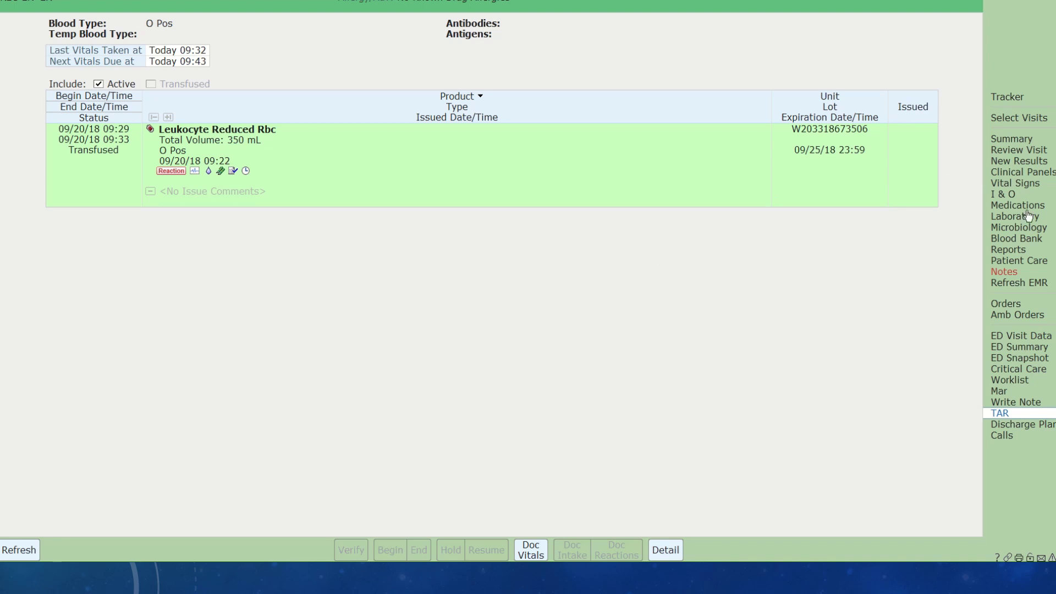
pyautogui.click(1020, 183)
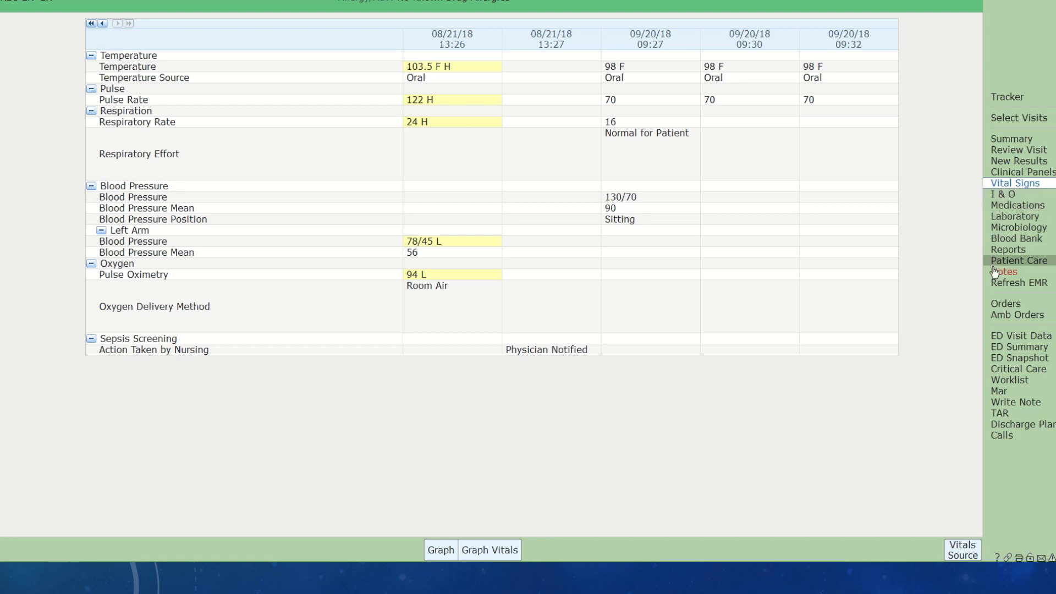
pyautogui.click(1007, 240)
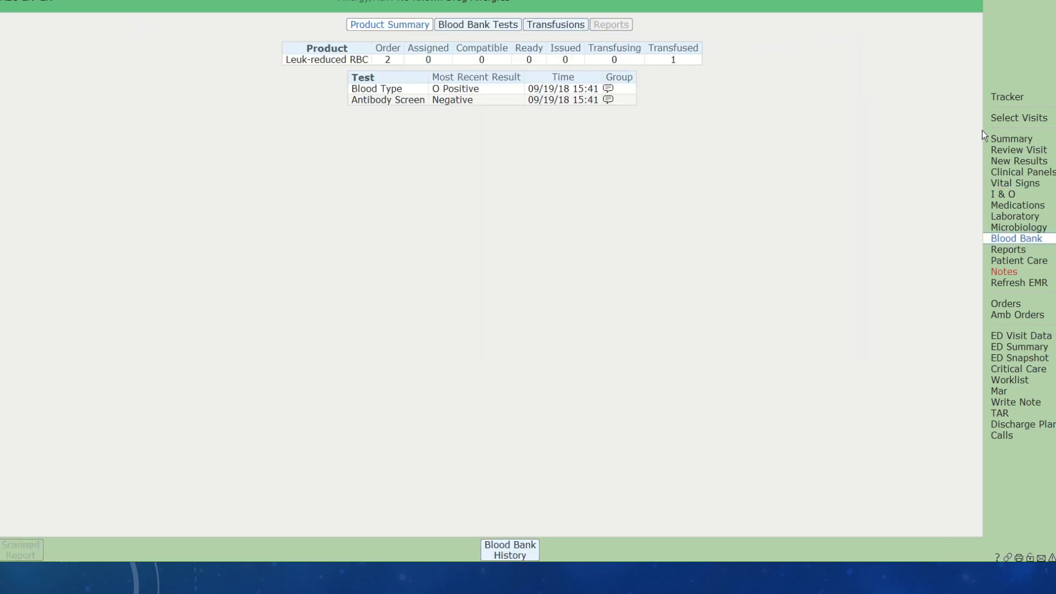
pyautogui.click(999, 98)
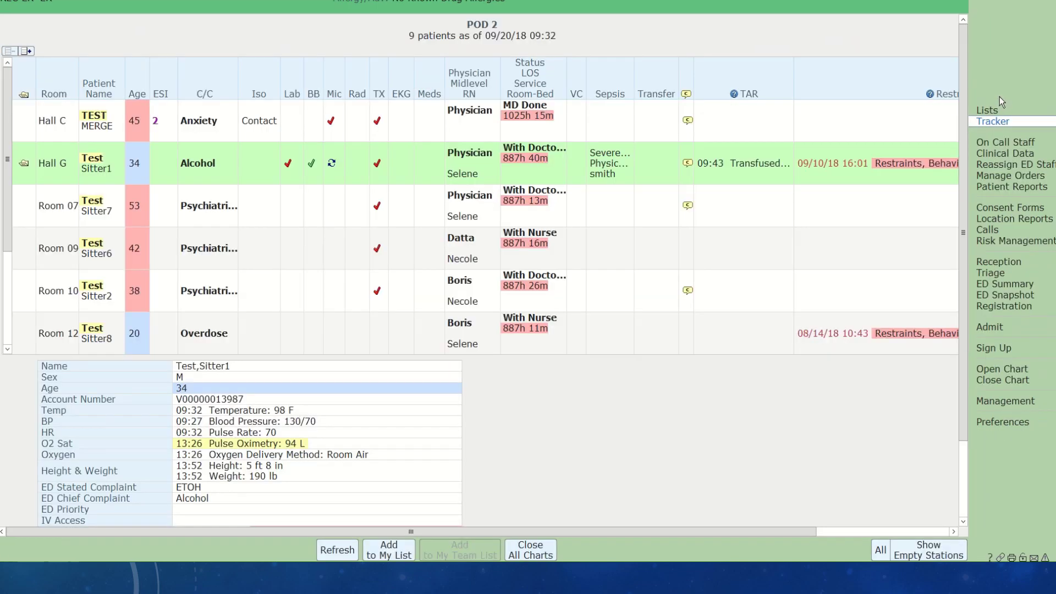
pyautogui.click(312, 165)
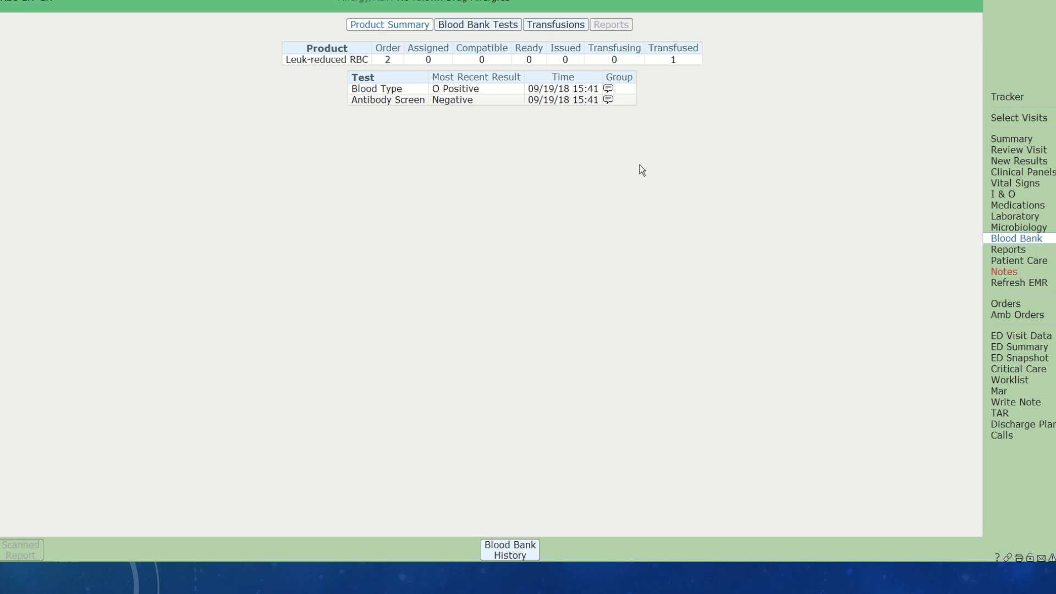
# - Retrieve and page through the Blood Bank History report, then return to the blood bank page
pyautogui.click(498, 554)
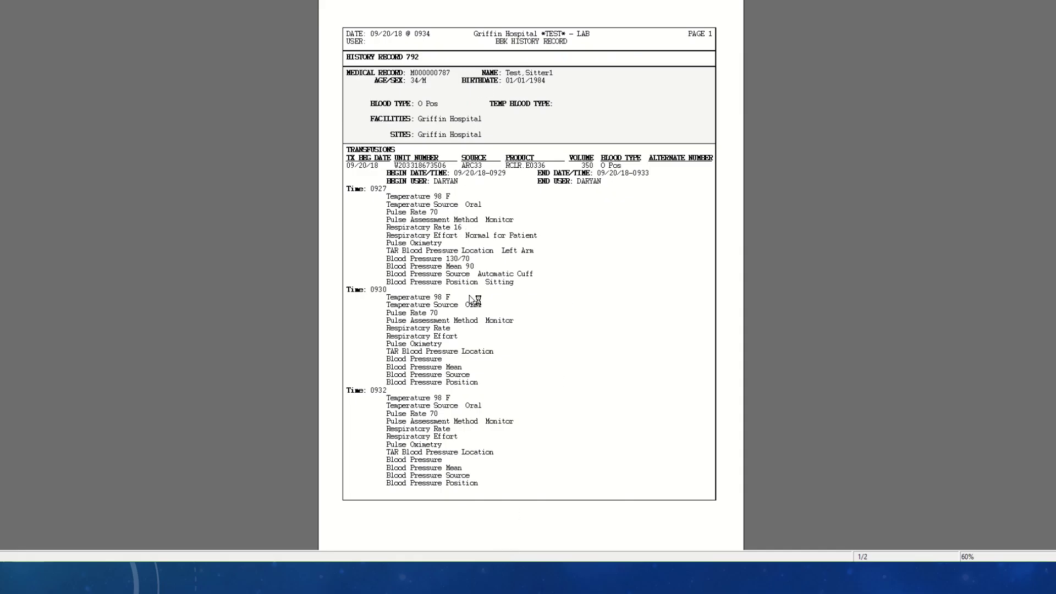
pyautogui.scroll(-3, 477, 345)
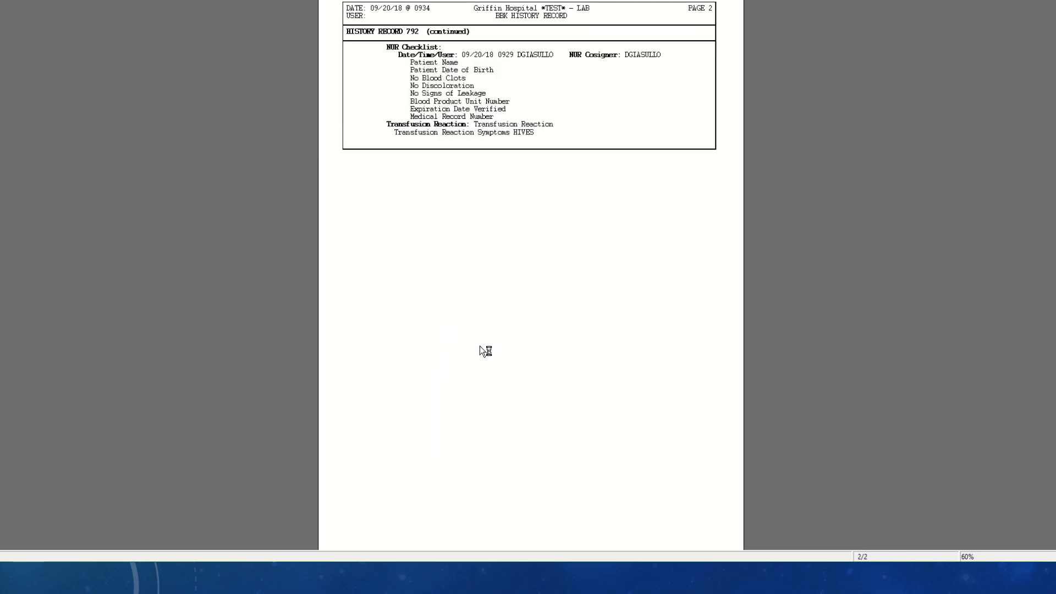
pyautogui.scroll(3, 480, 346)
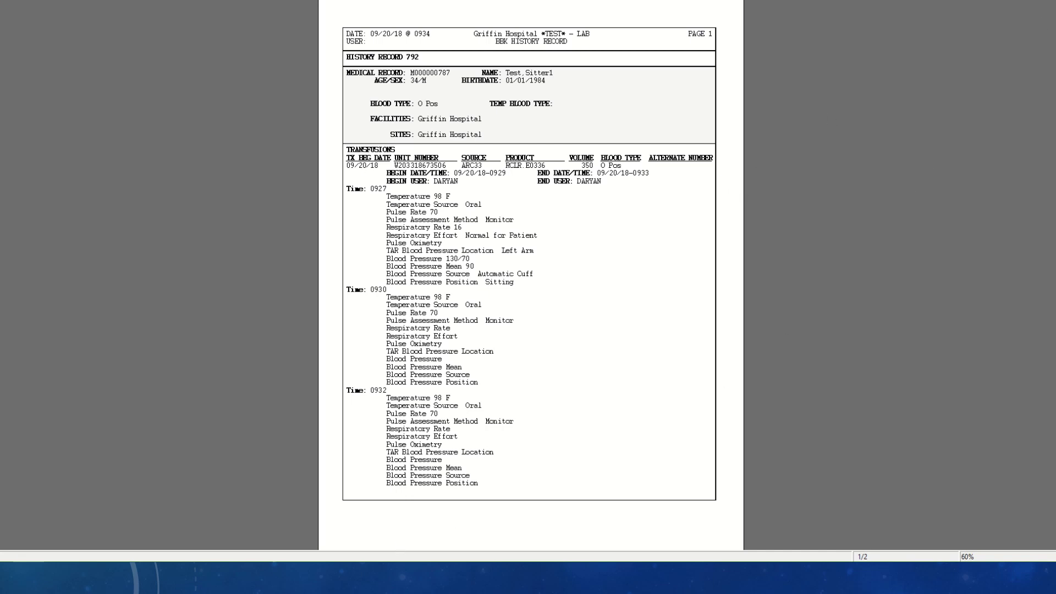
pyautogui.moveTo(367, 577)
pyautogui.click(474, 533)
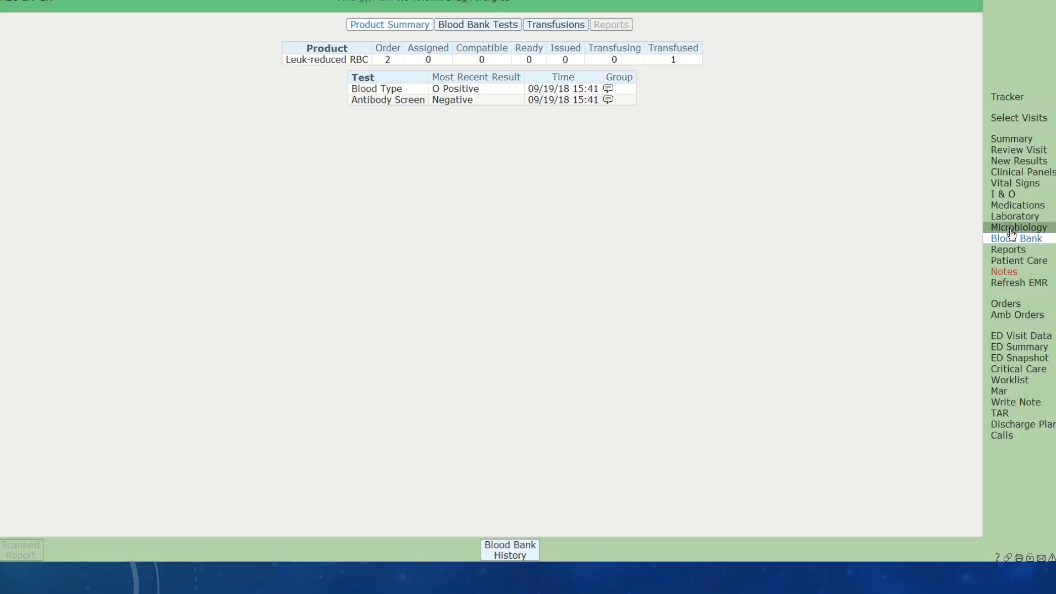
# - Select ED Vital Signs under NOW in the worklist and open its documentation form
pyautogui.click(1018, 383)
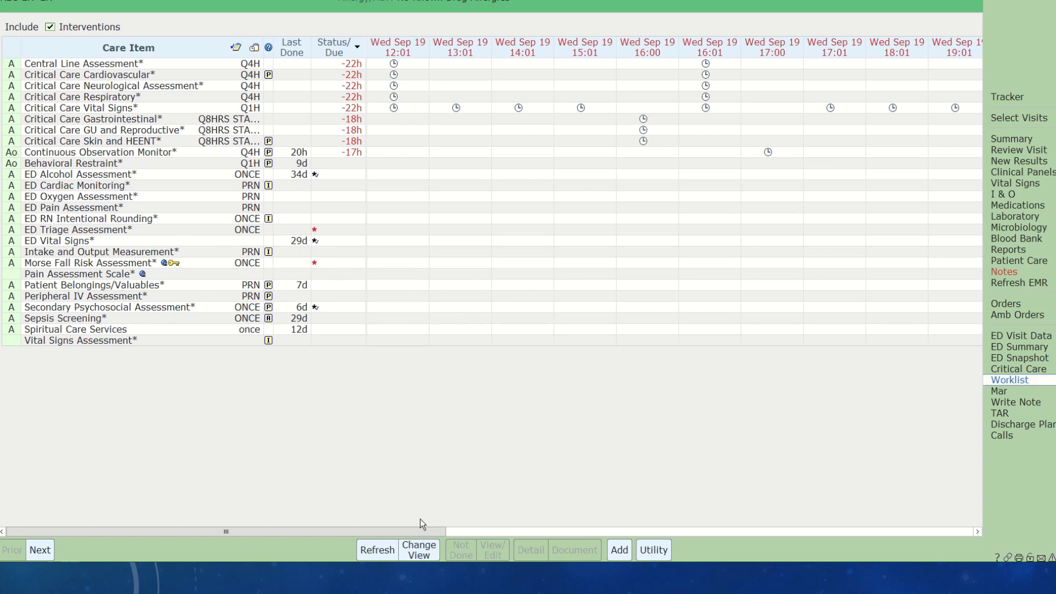
pyautogui.moveTo(424, 531); pyautogui.dragTo(940, 545)
pyautogui.click(657, 221)
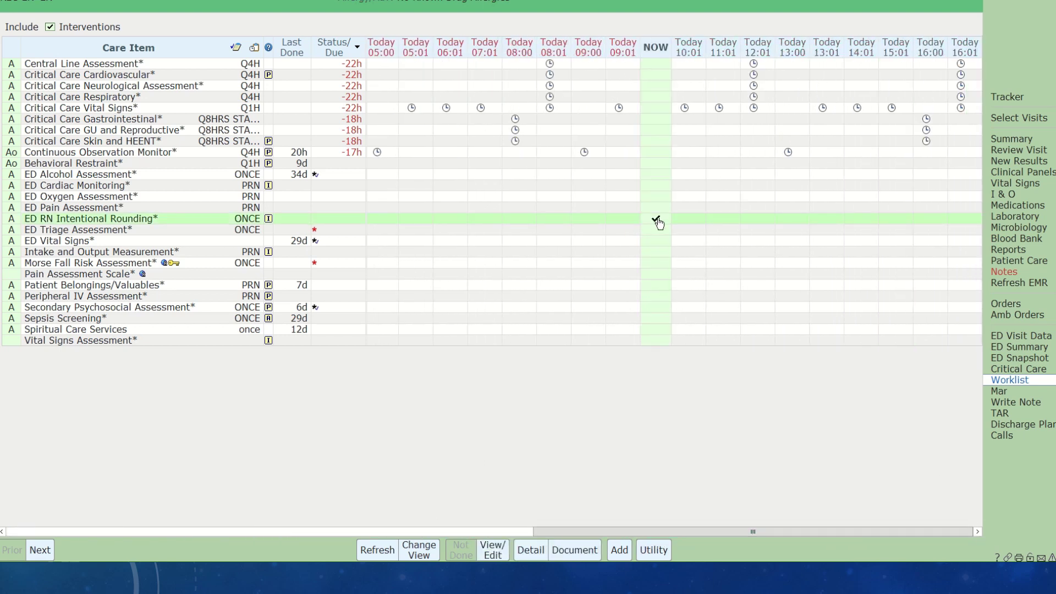
pyautogui.click(659, 222)
pyautogui.click(656, 240)
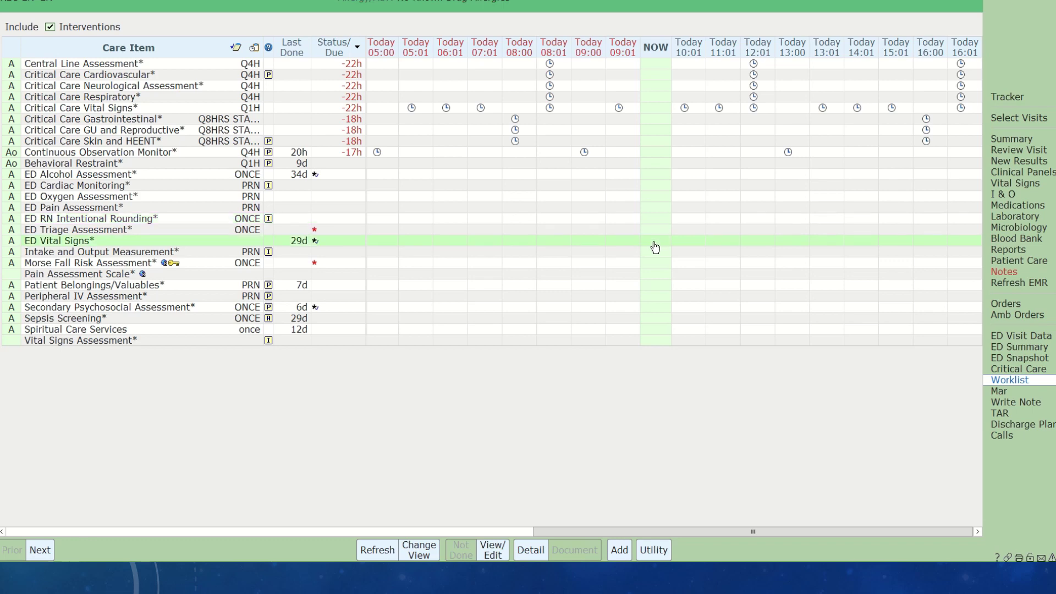
pyautogui.click(575, 550)
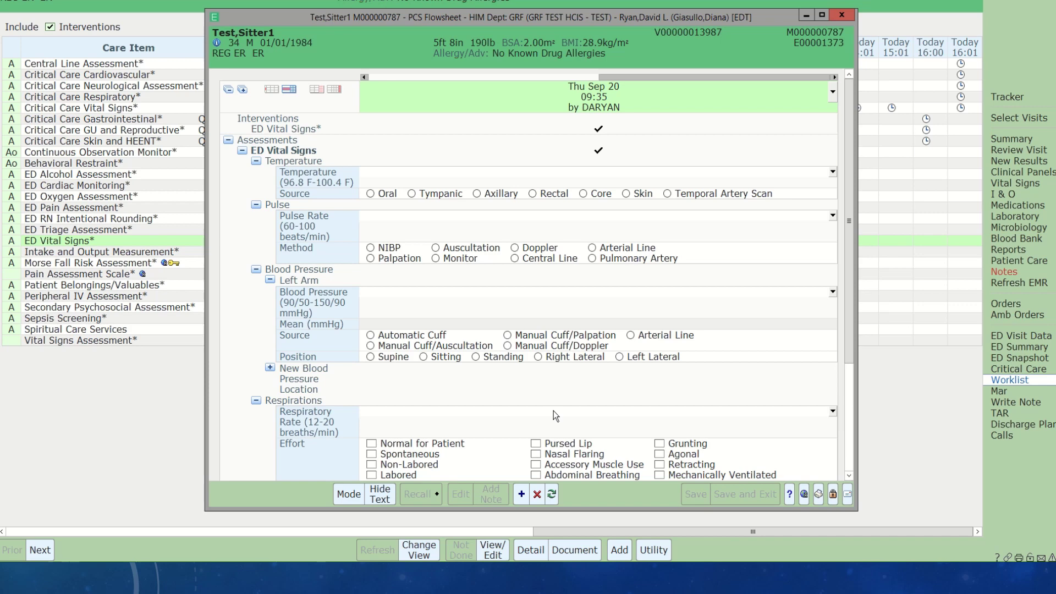
# - Record temperature 97 F taken orally and pulse 70 by monitor
pyautogui.click(404, 175)
pyautogui.write('97')
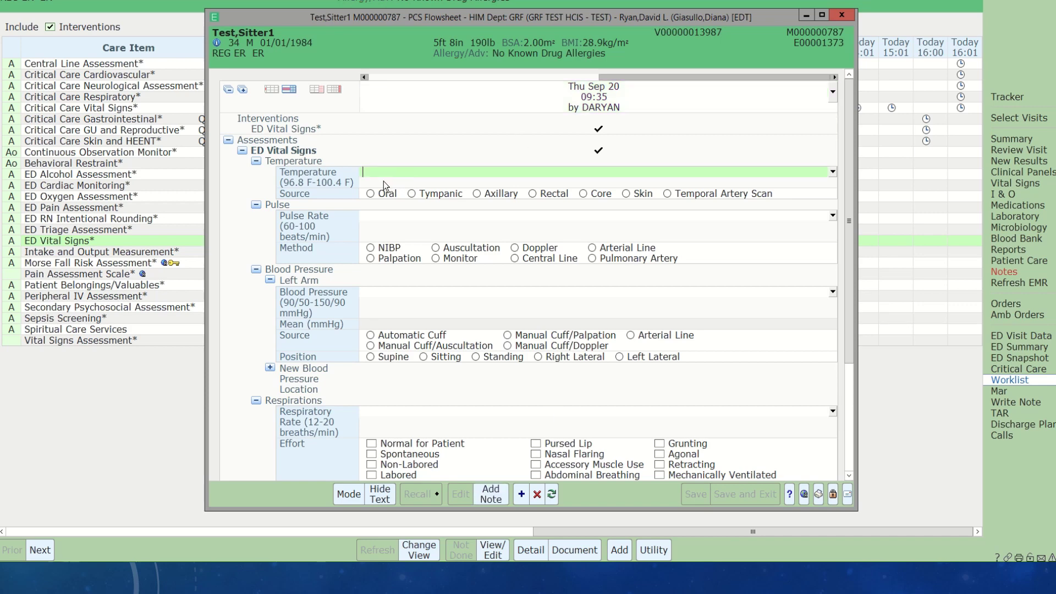
pyautogui.click(369, 194)
pyautogui.click(367, 214)
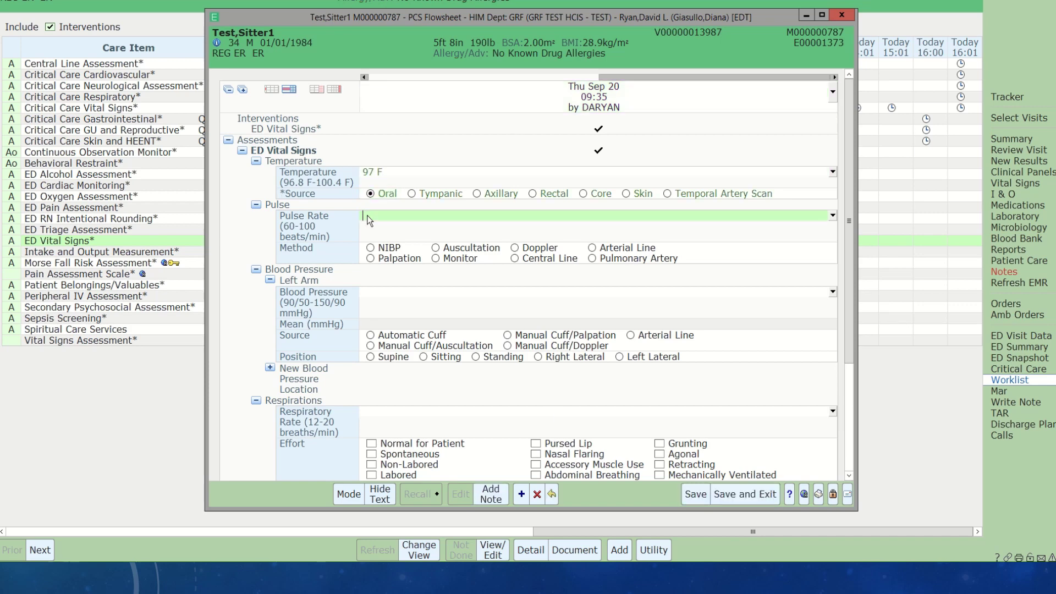
pyautogui.write('70')
pyautogui.click(435, 259)
# - Record BP 140/80 sitting by automatic cuff and respirations 20 with normal effort, then save
pyautogui.click(380, 297)
pyautogui.write('1')
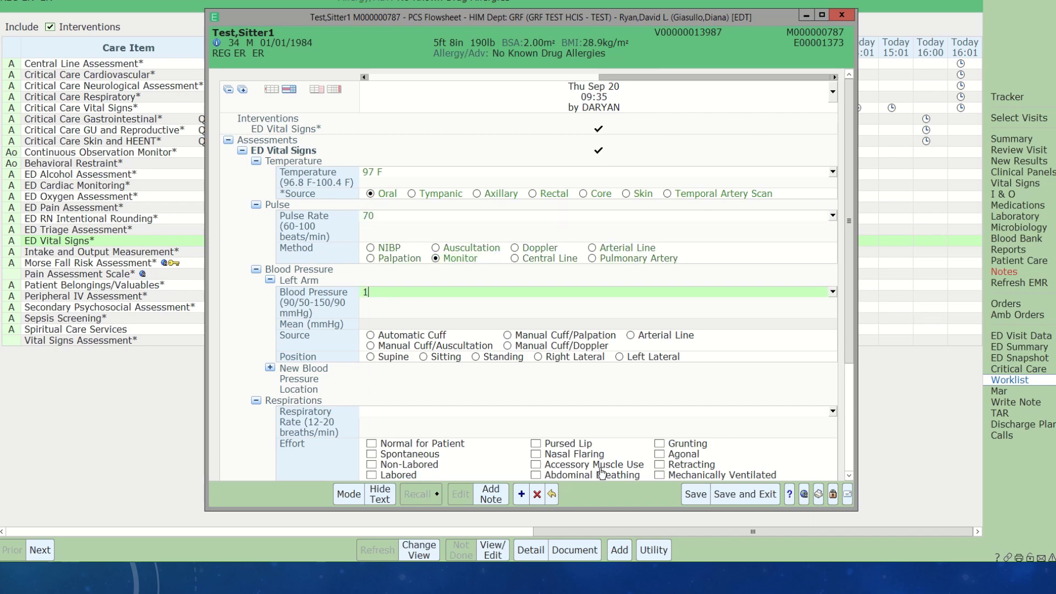
pyautogui.write('40/80')
pyautogui.click(377, 336)
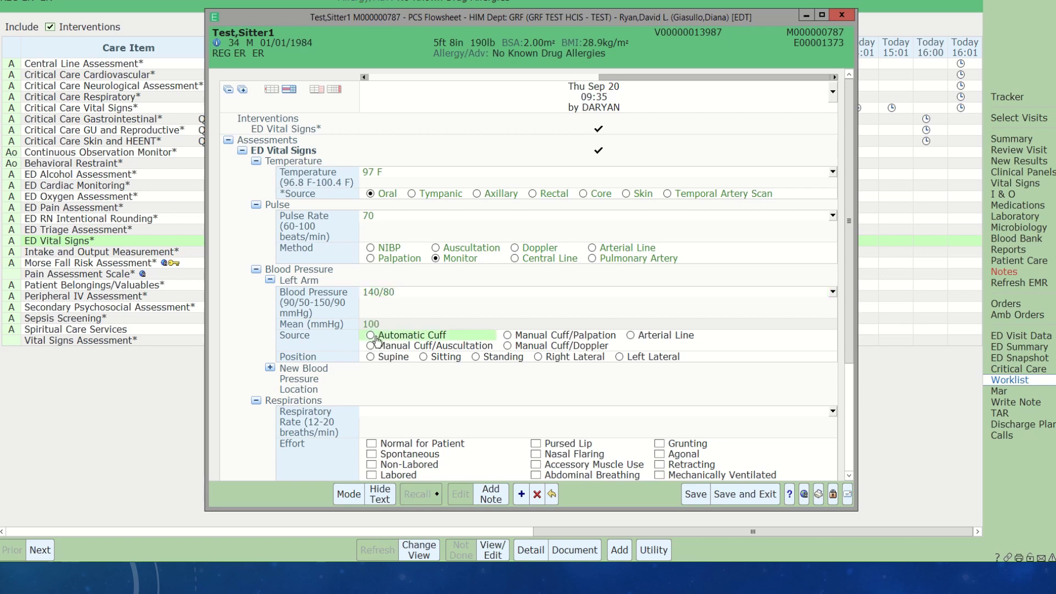
pyautogui.click(423, 358)
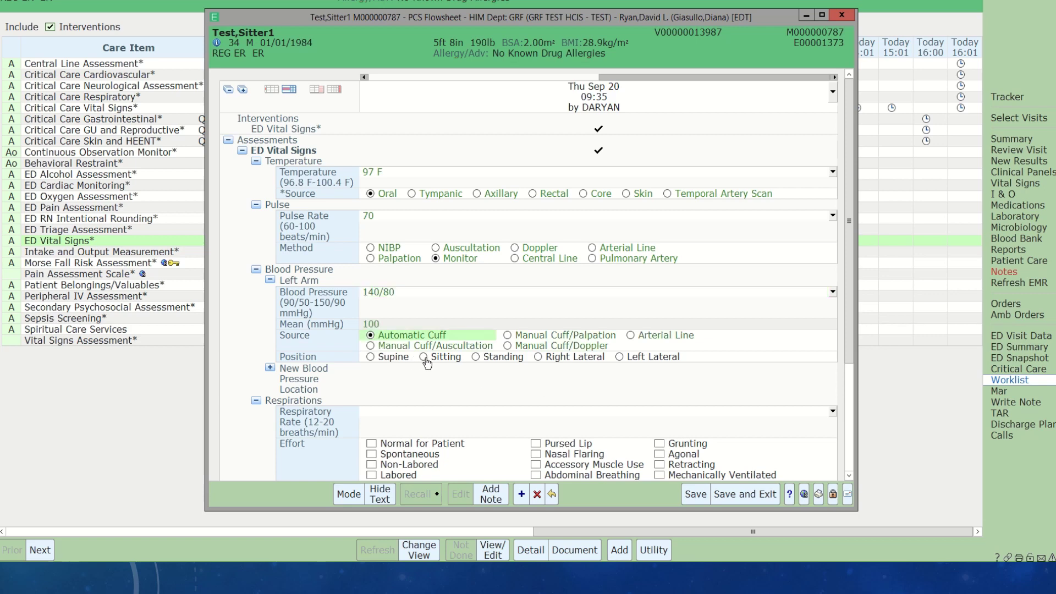
pyautogui.click(392, 412)
pyautogui.write('20')
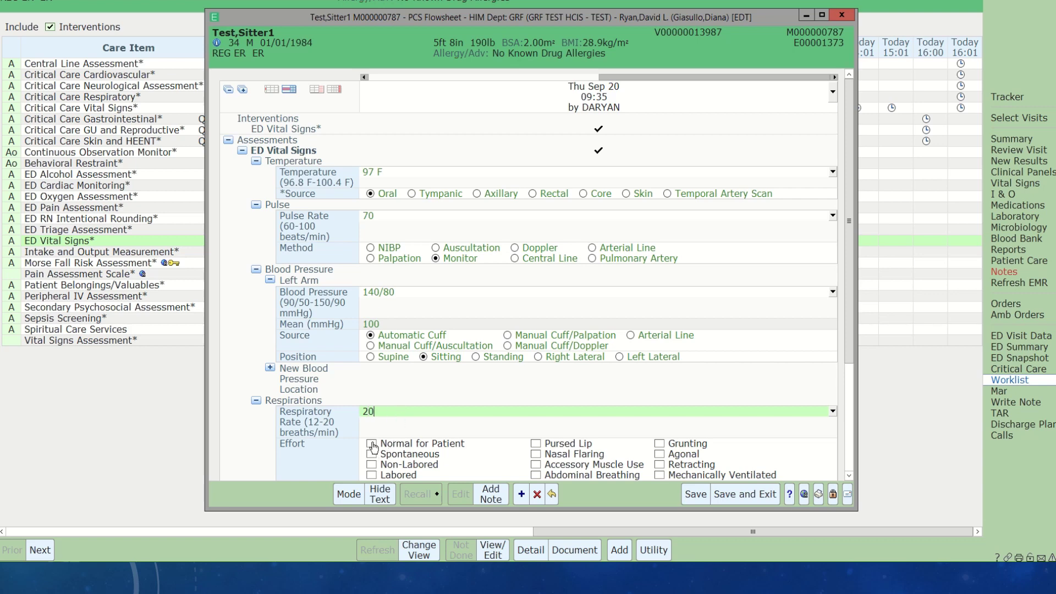
pyautogui.click(372, 443)
pyautogui.click(763, 494)
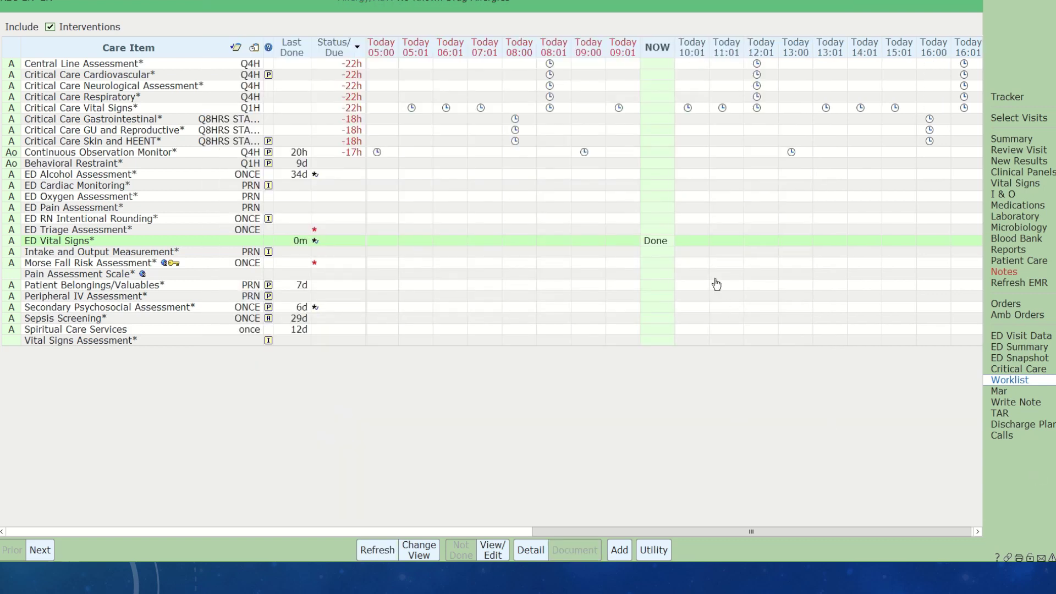
pyautogui.click(1018, 196)
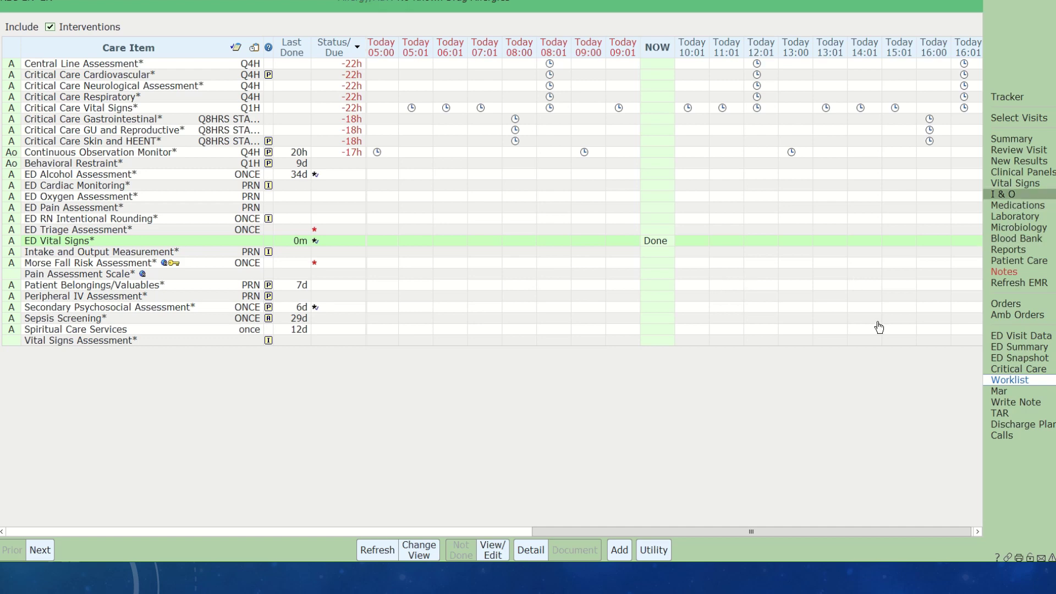
# - Review the new vital signs and I & O totals, then return to the POD 2 tracker
pyautogui.click(1016, 185)
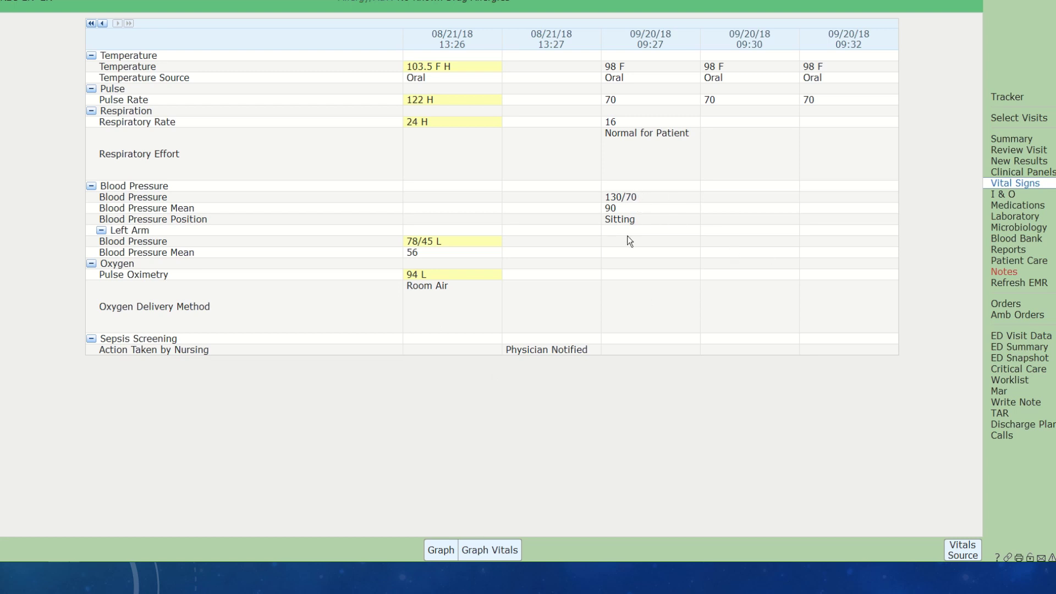
pyautogui.click(1013, 196)
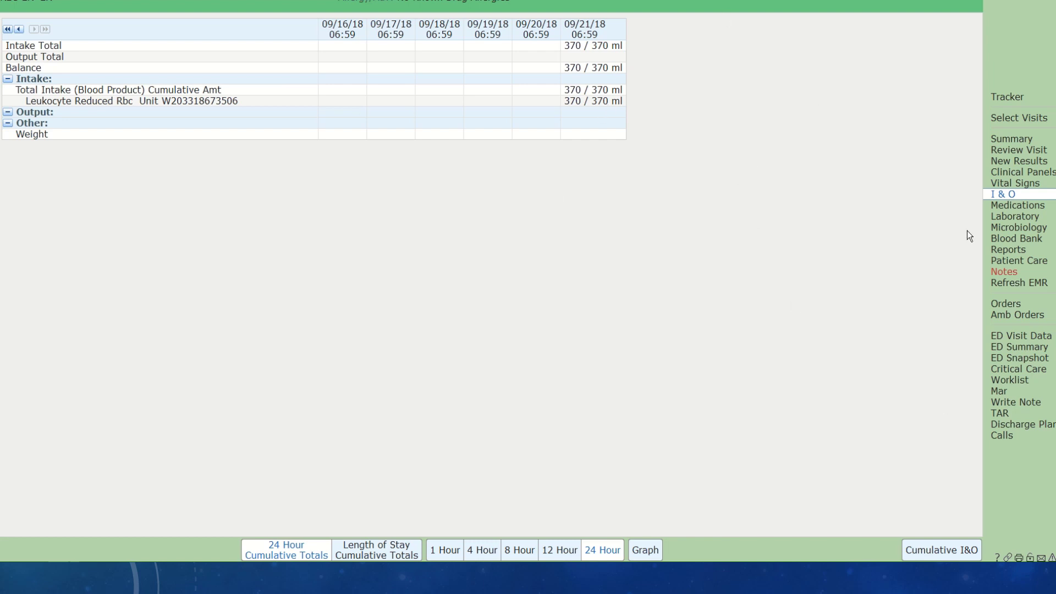
pyautogui.click(1034, 98)
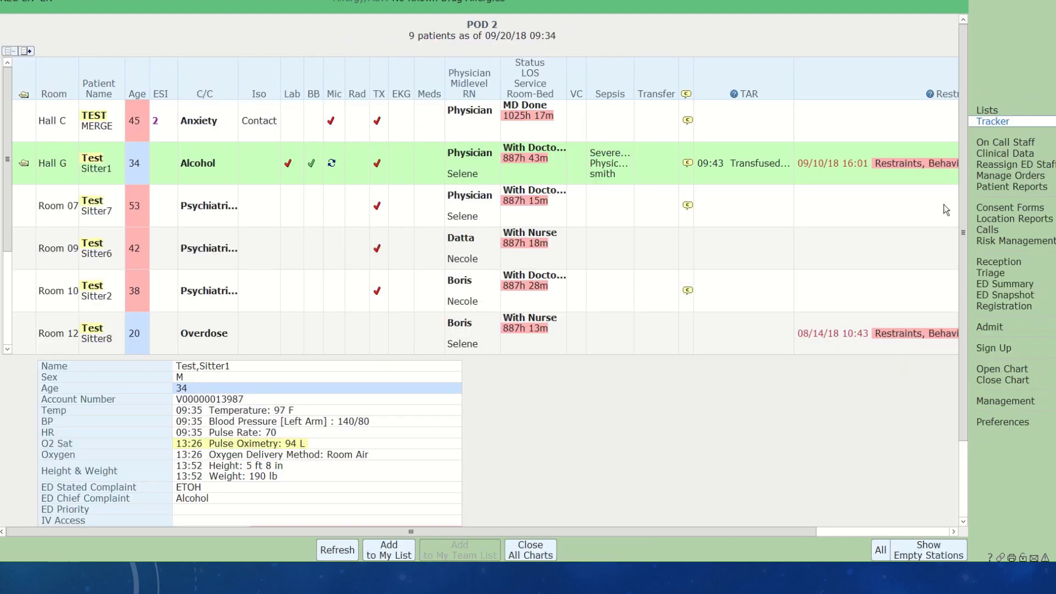